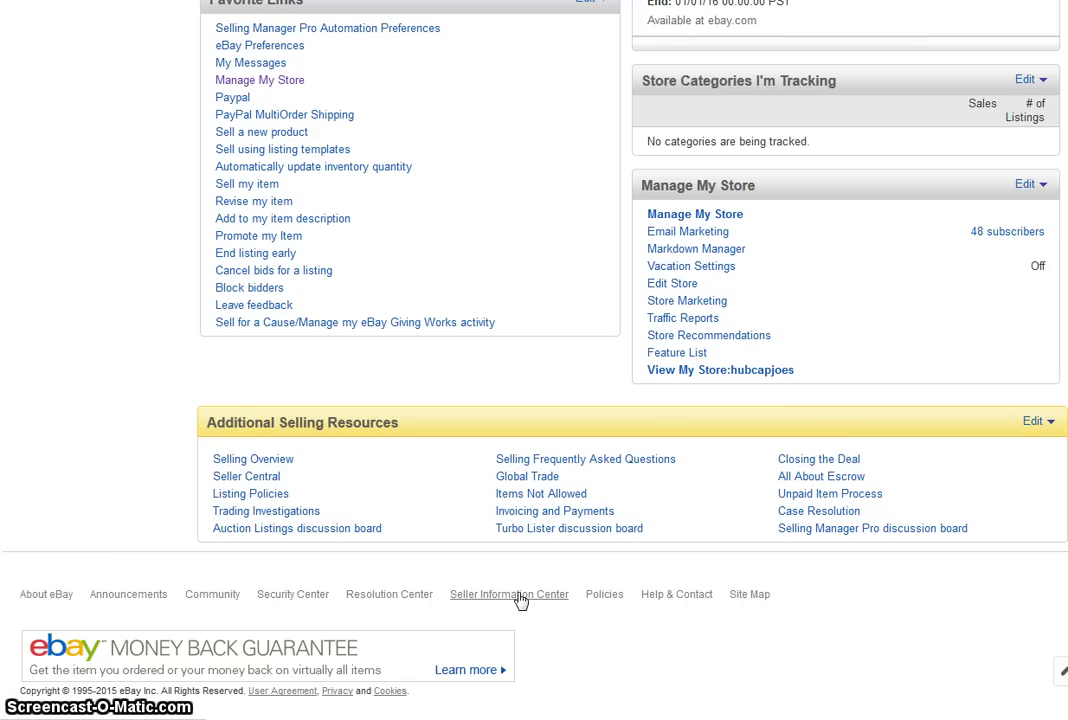
Open the Manage My Store summary showing the Premium subscription and 1044 active listings
click(510, 602)
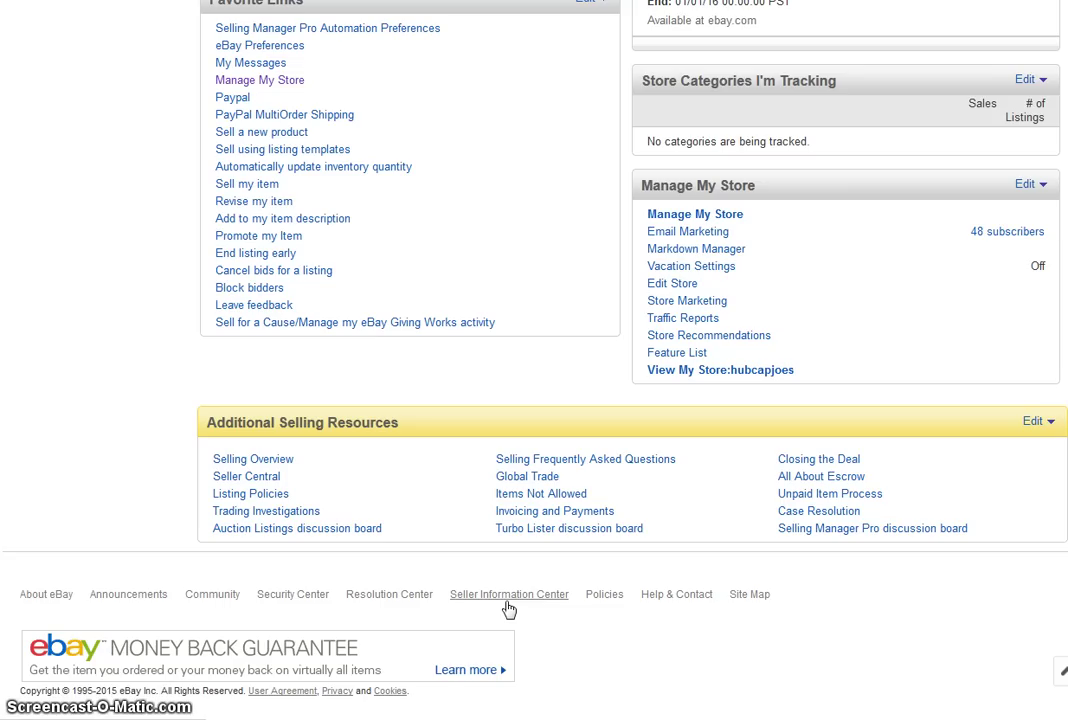
click(240, 558)
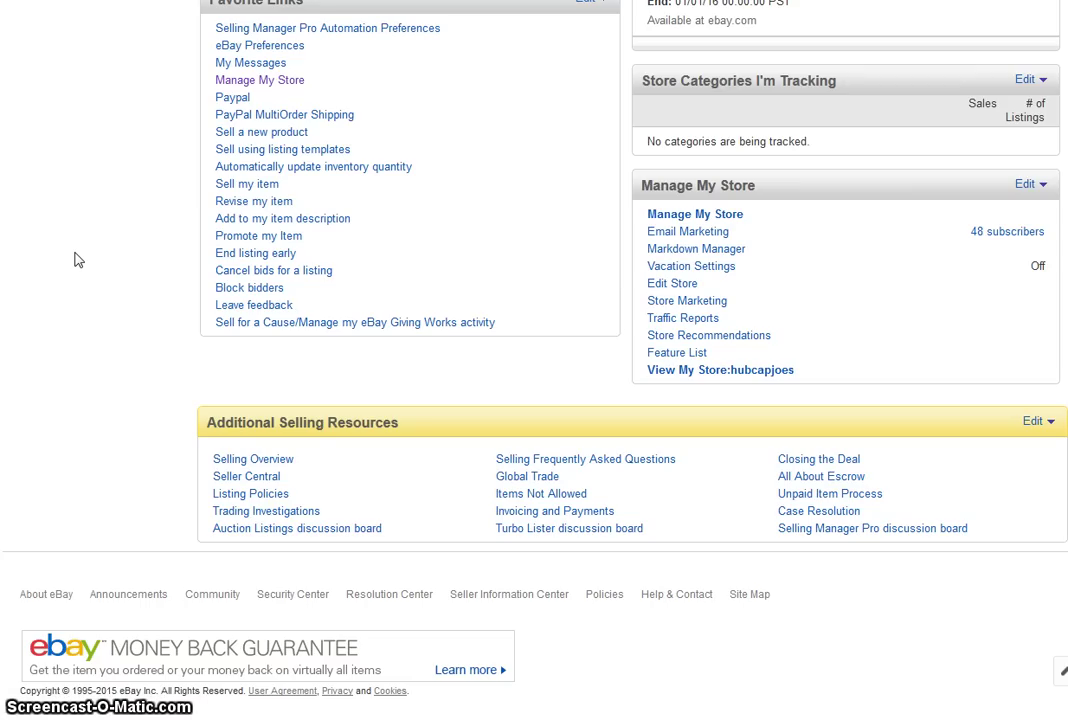
click(280, 81)
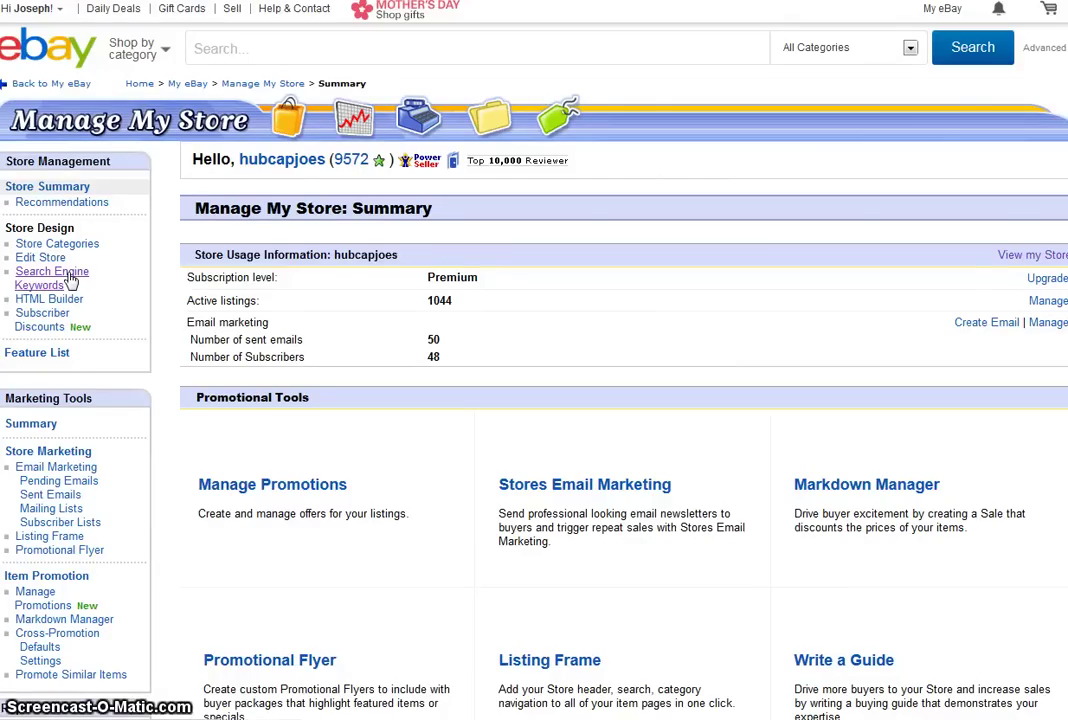
Open Search Engine Keywords and highlight the Chrysler Plymouth Dodge row's primary and secondary keywords
click(71, 281)
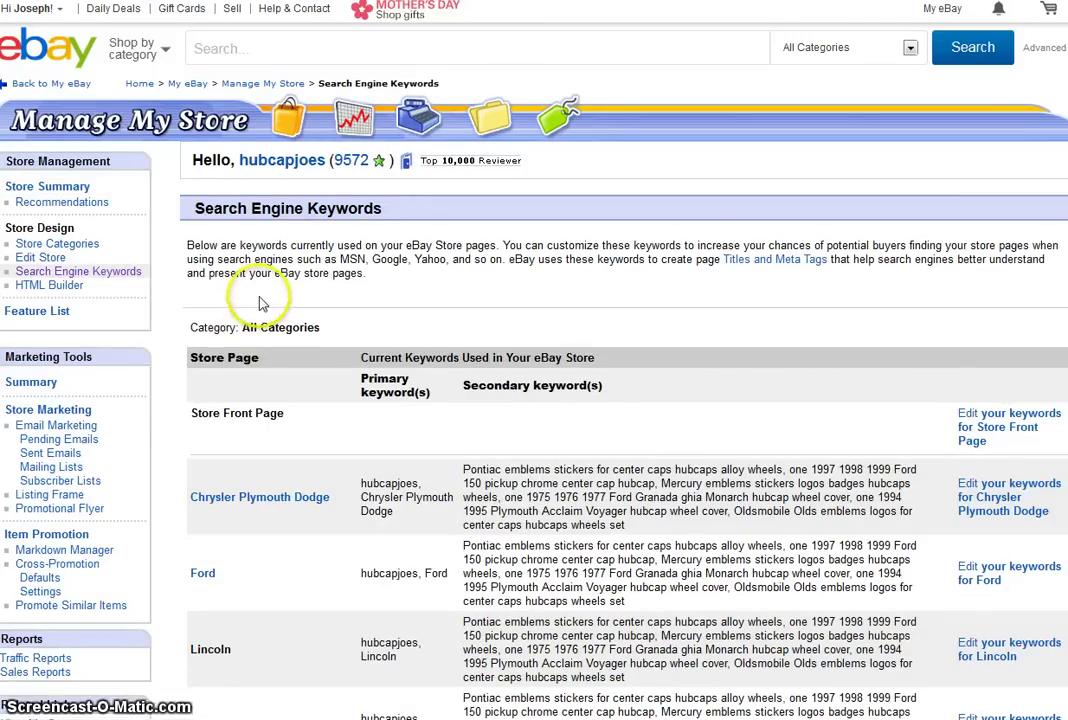
scroll(267, 296, down, 1)
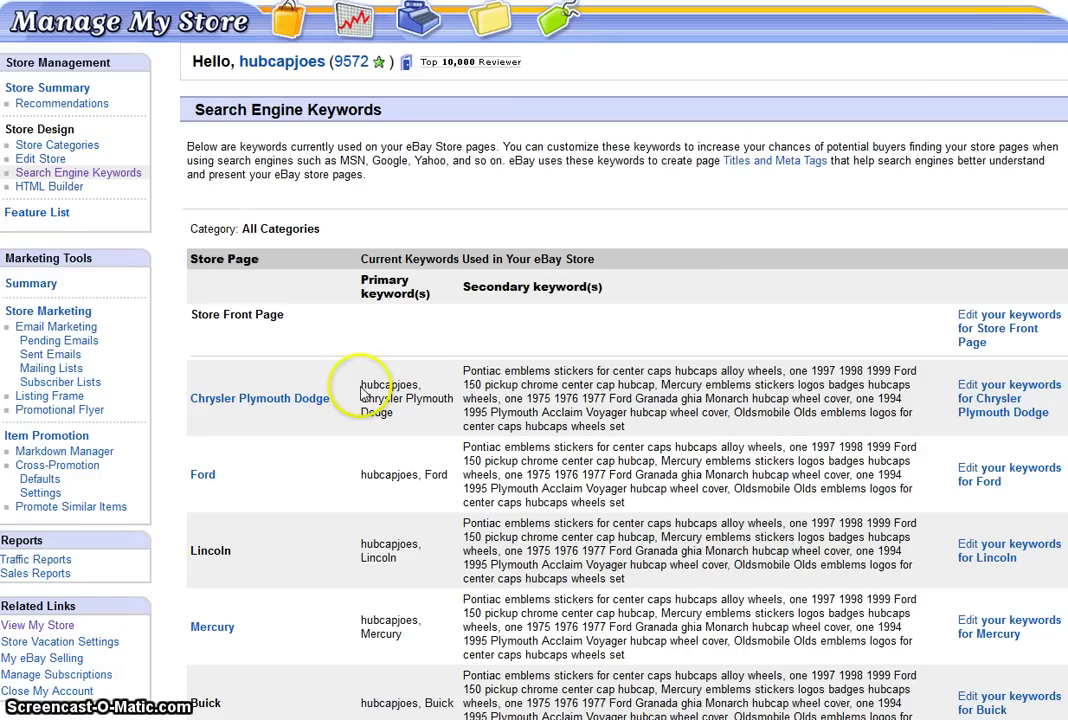
drag(361, 385, 418, 385)
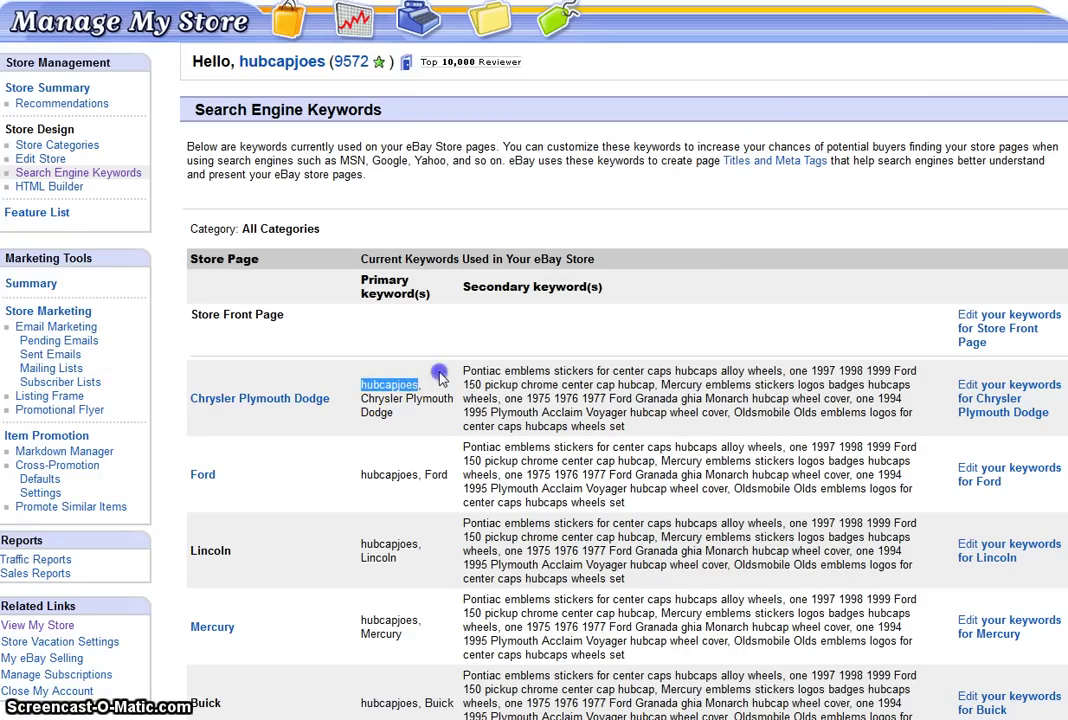
click(438, 376)
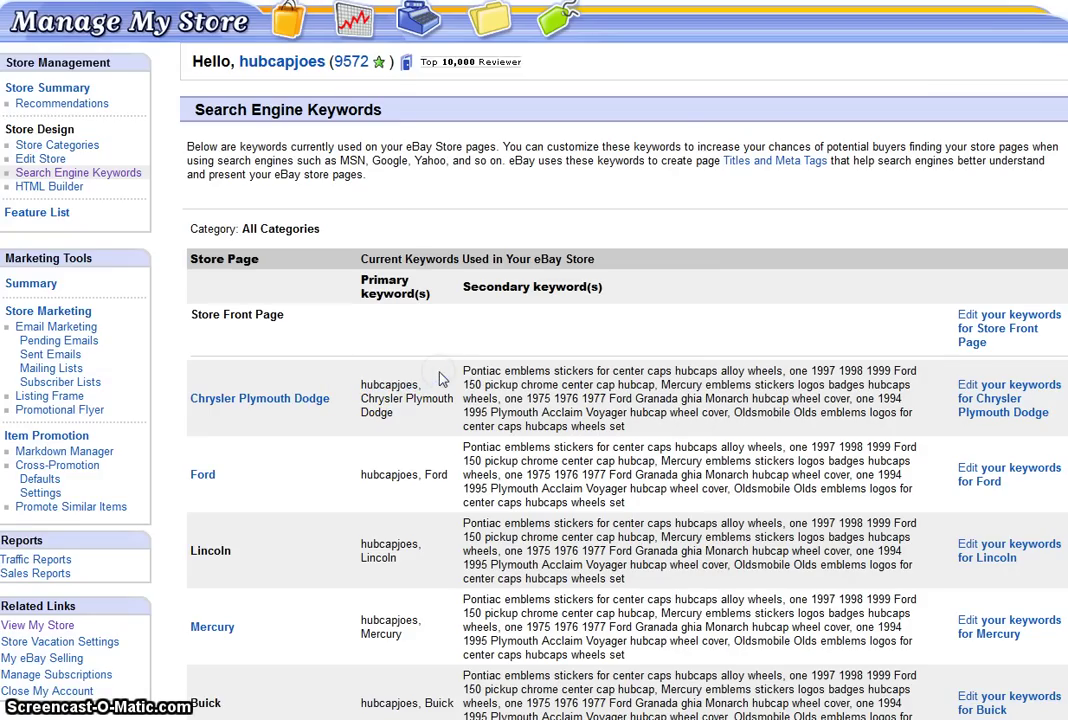
click(365, 398)
drag(365, 398, 408, 421)
click(410, 419)
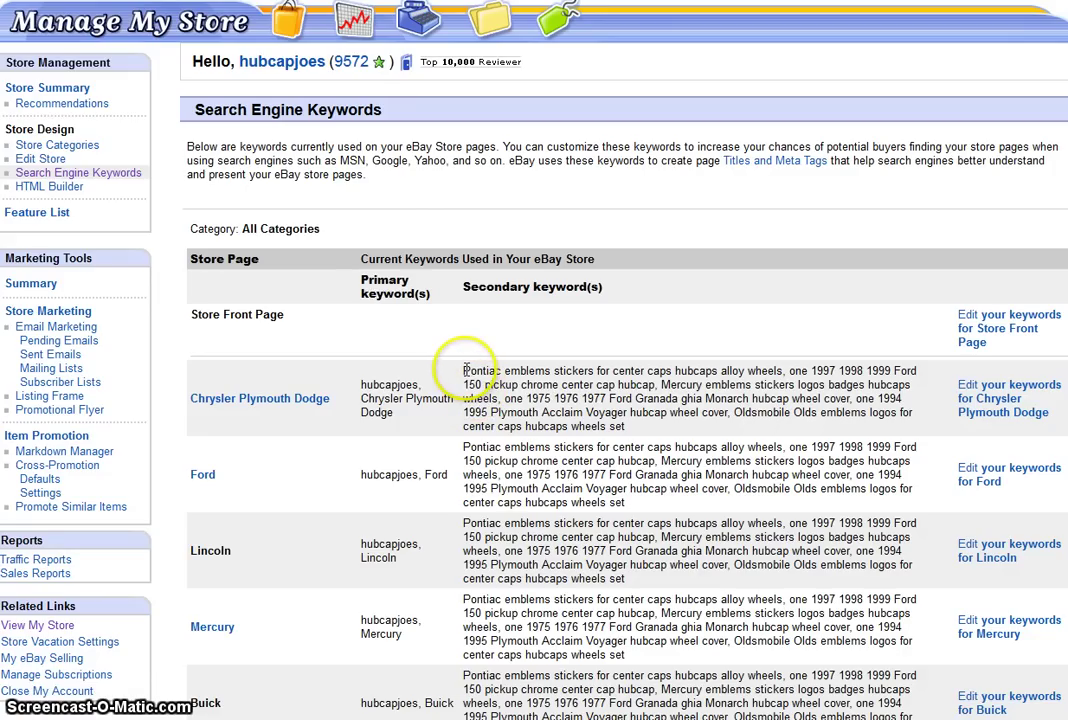
drag(465, 371, 632, 428)
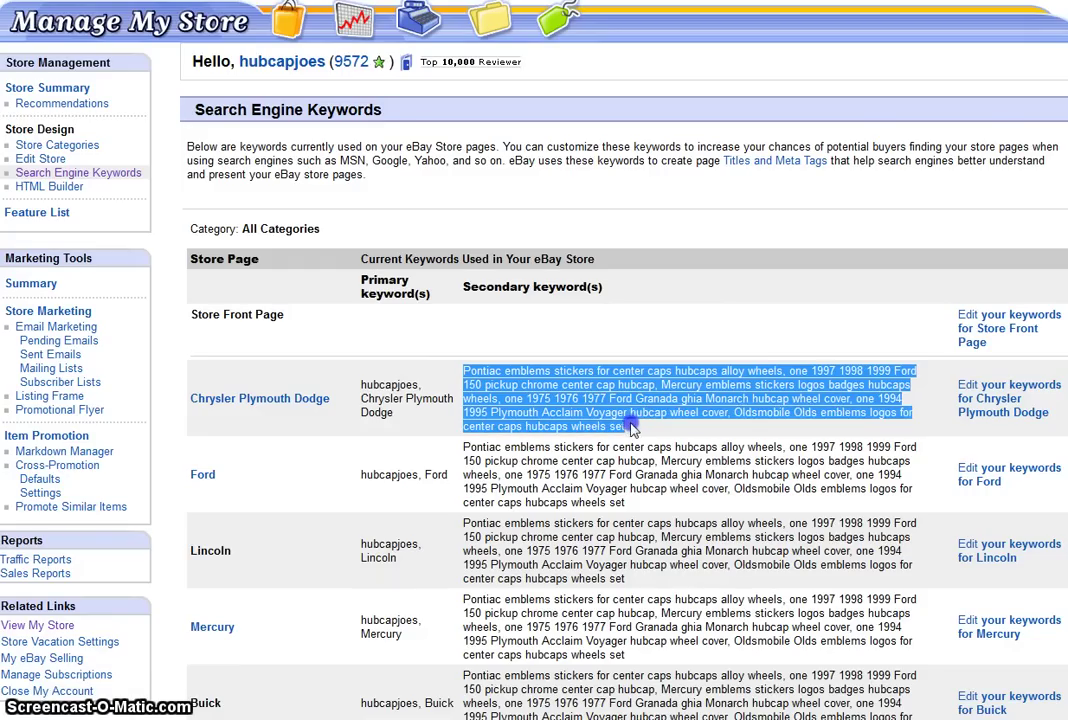
click(601, 409)
scroll(603, 410, down, 2)
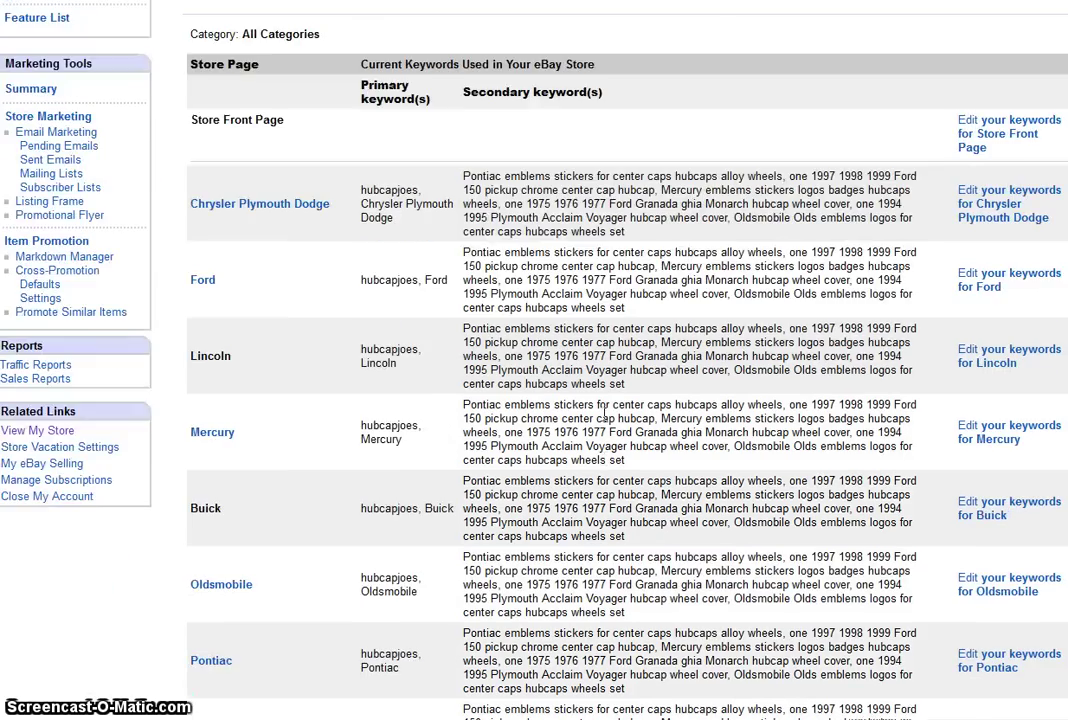
scroll(603, 410, down, 2)
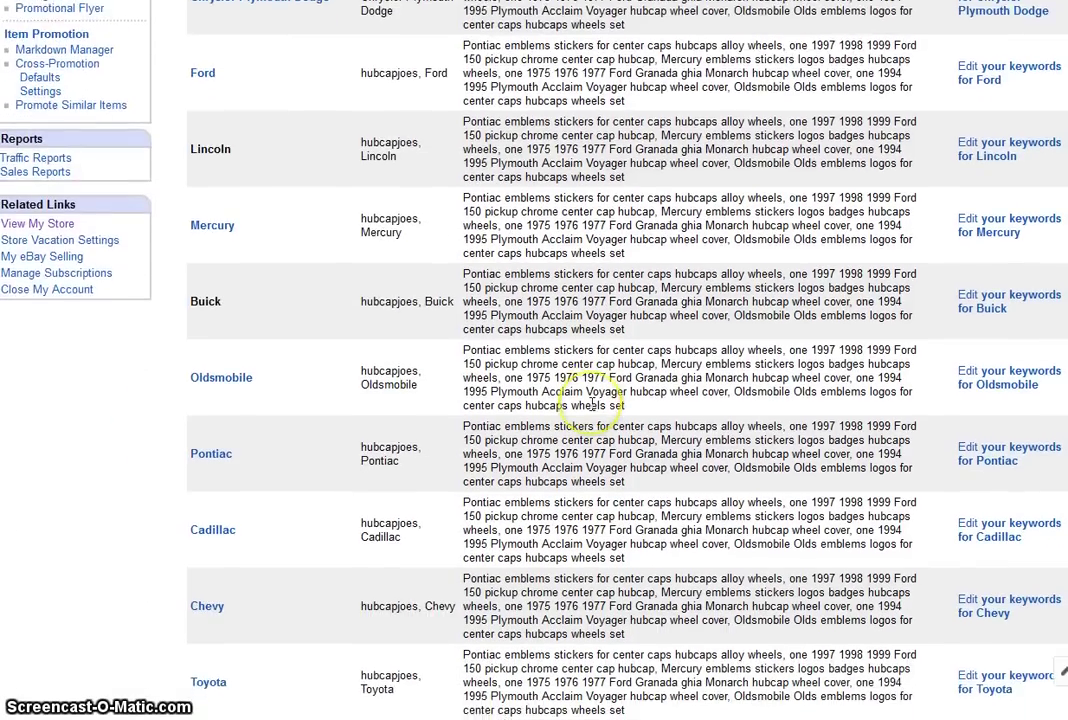
scroll(592, 402, down, 2)
scroll(592, 402, up, 6)
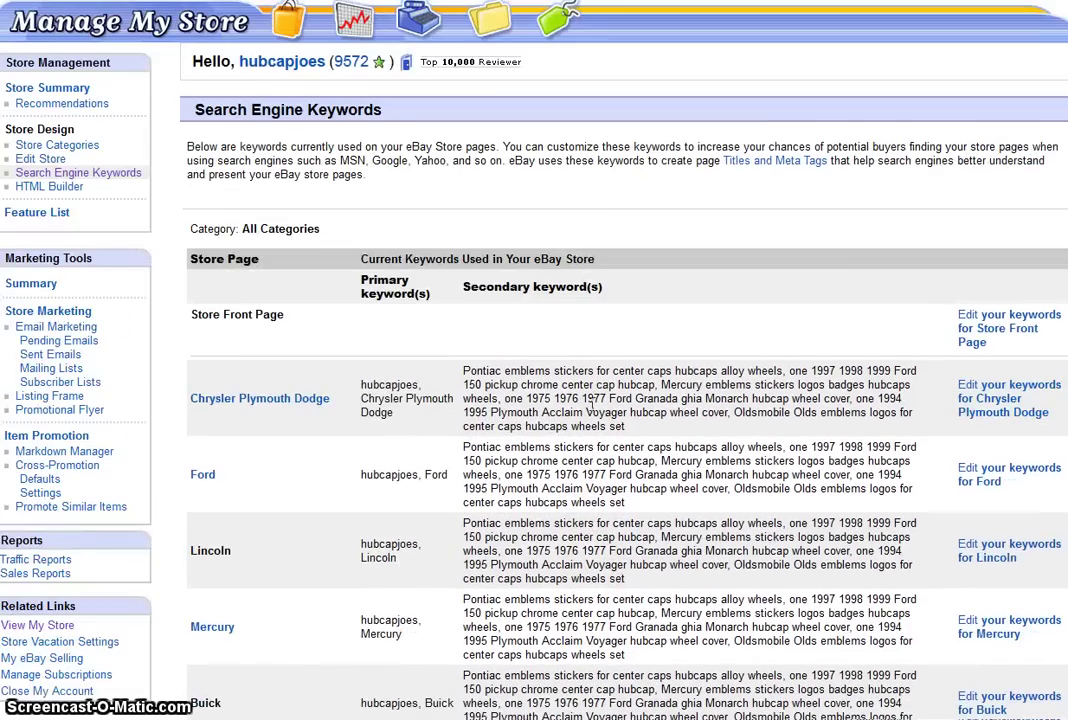
click(513, 441)
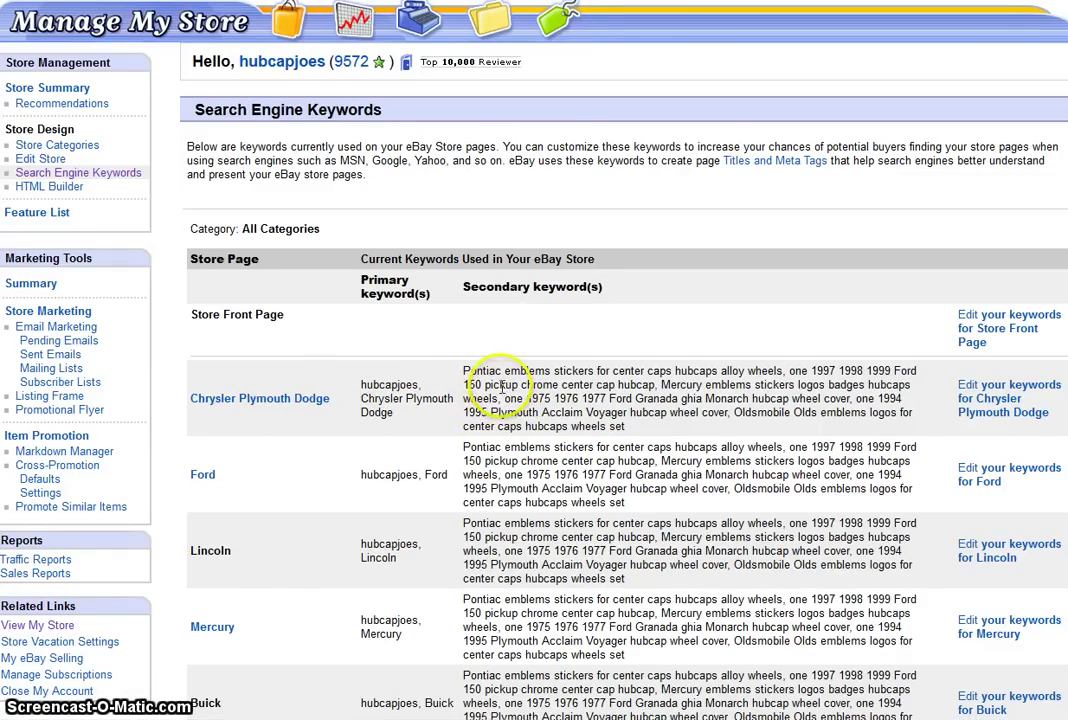
drag(463, 371, 917, 384)
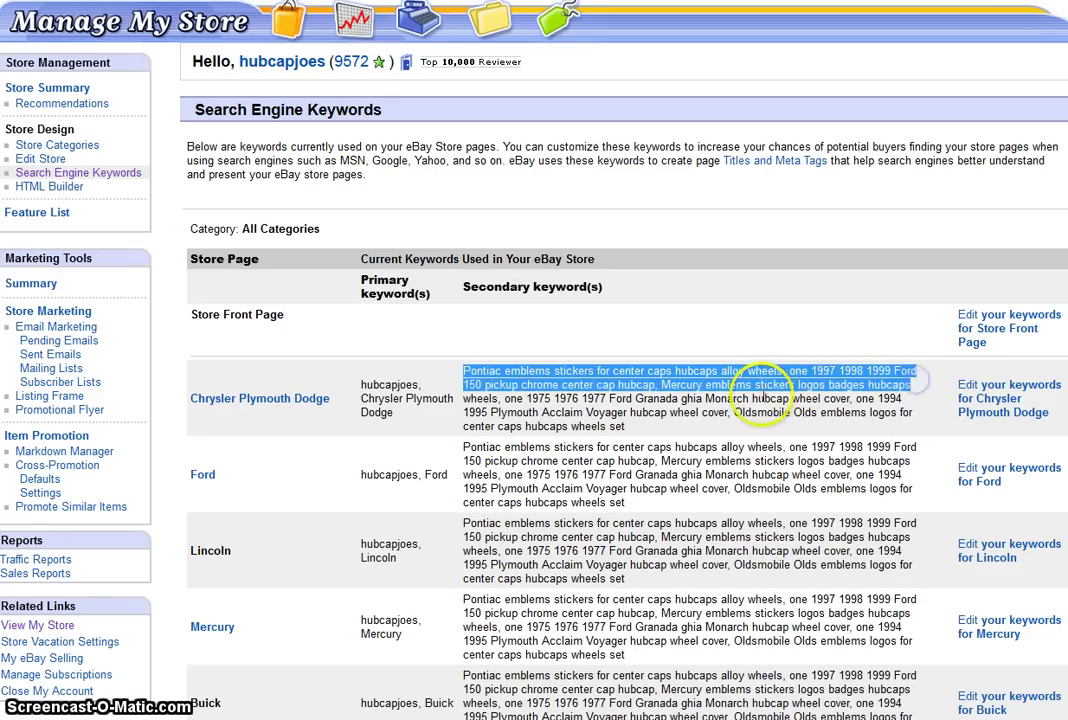
click(760, 390)
scroll(660, 389, down, 2)
scroll(650, 388, down, 6)
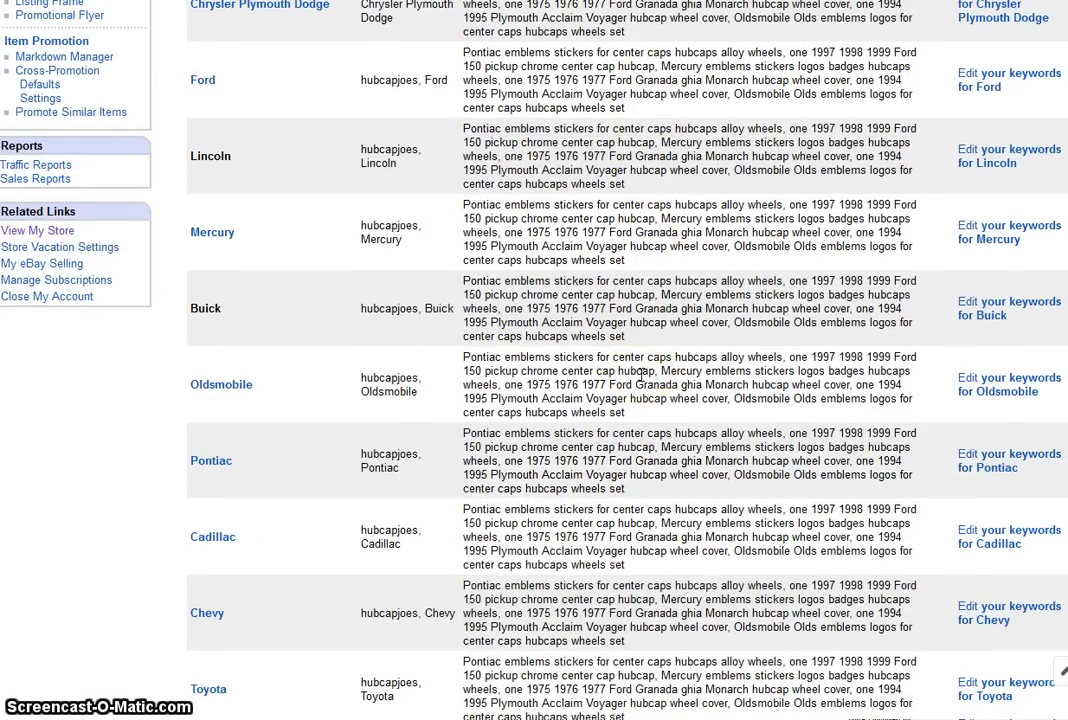
click(645, 368)
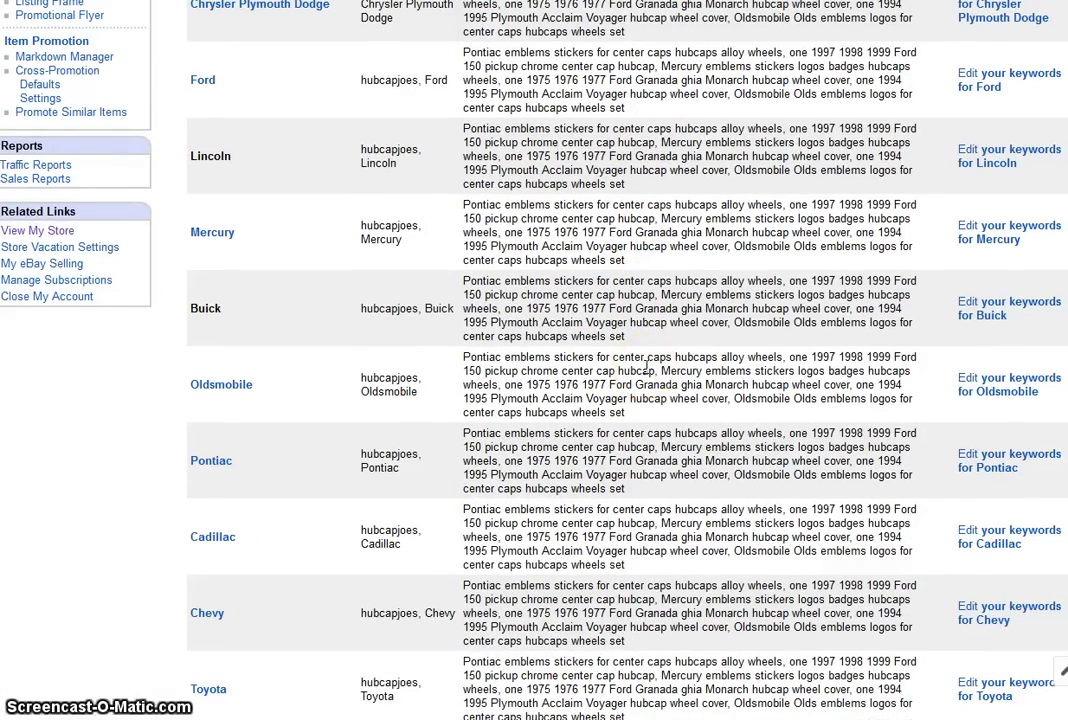
click(621, 362)
scroll(621, 358, down, 5)
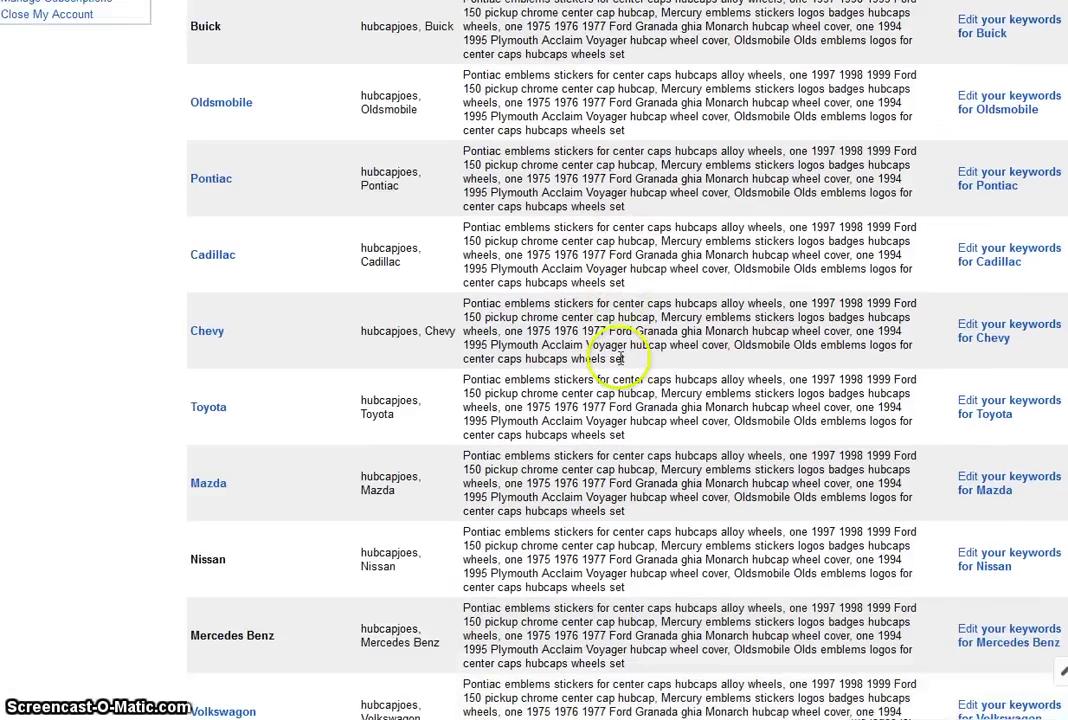
scroll(621, 358, down, 10)
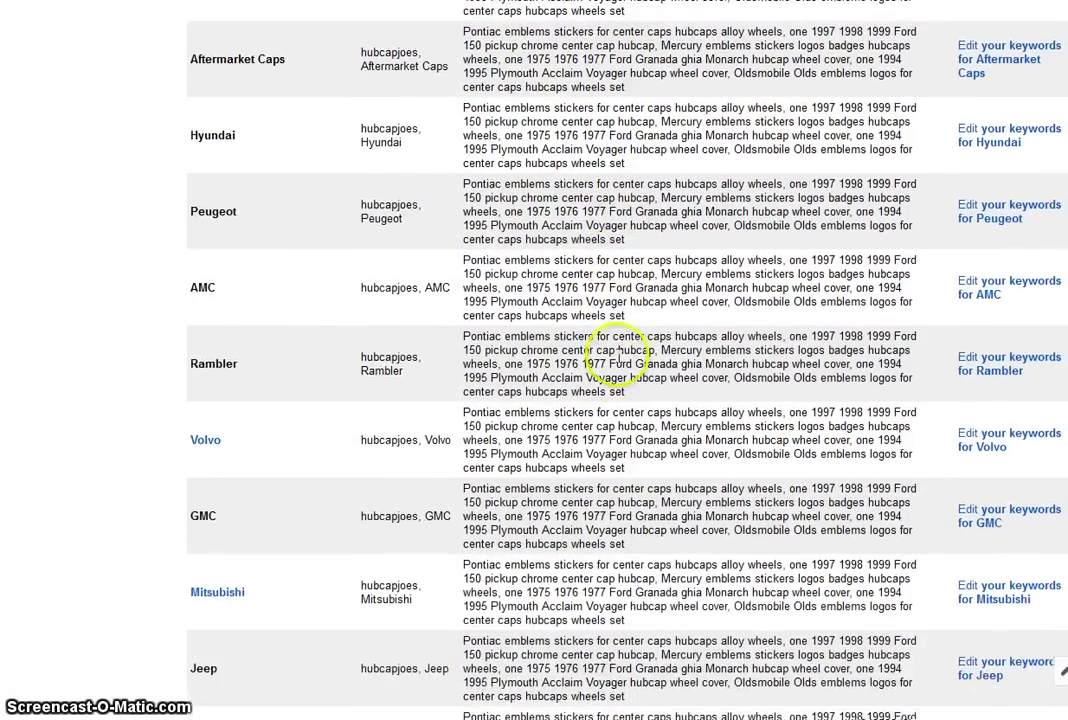
scroll(621, 358, down, 16)
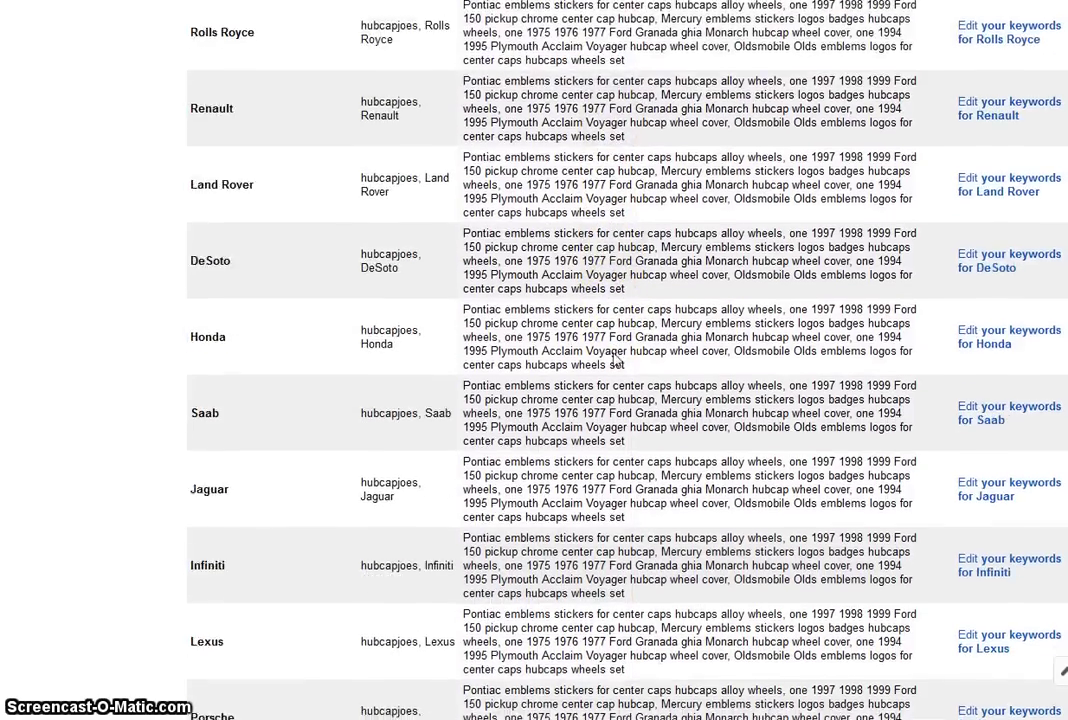
scroll(614, 358, down, 20)
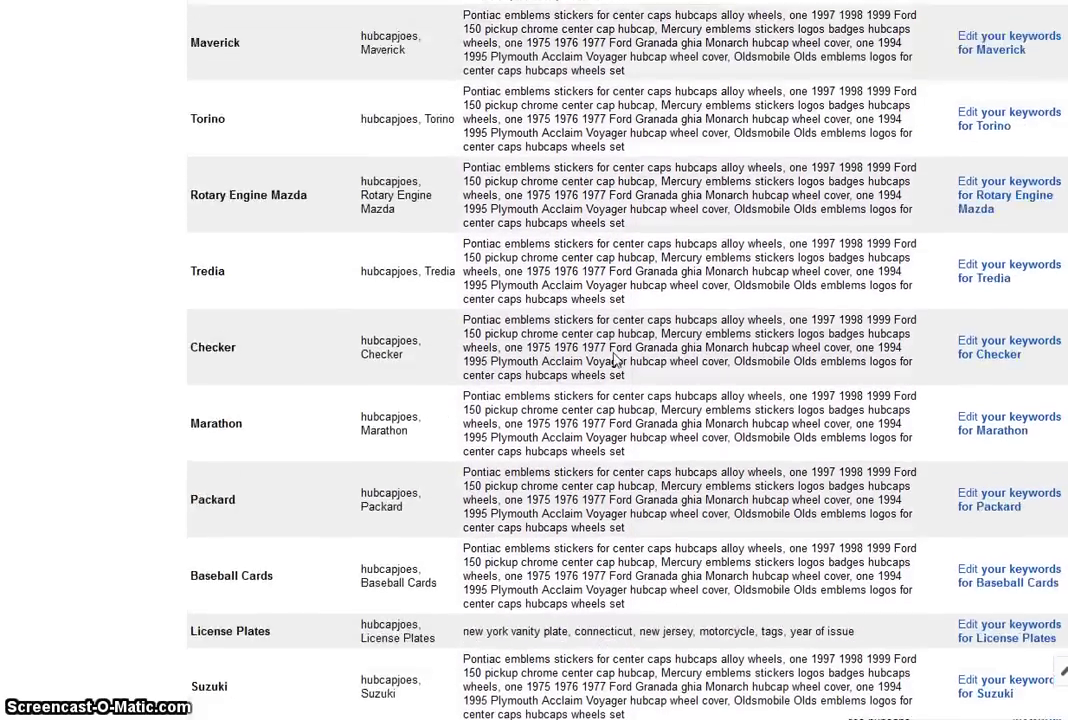
scroll(612, 357, down, 8)
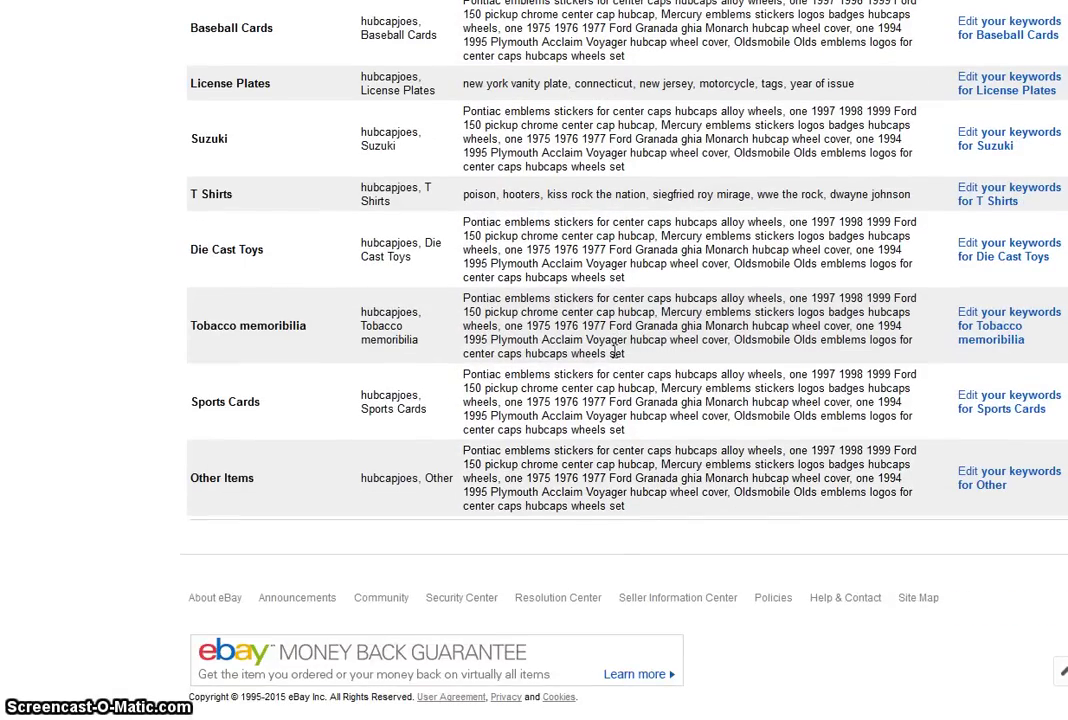
scroll(615, 352, up, 1)
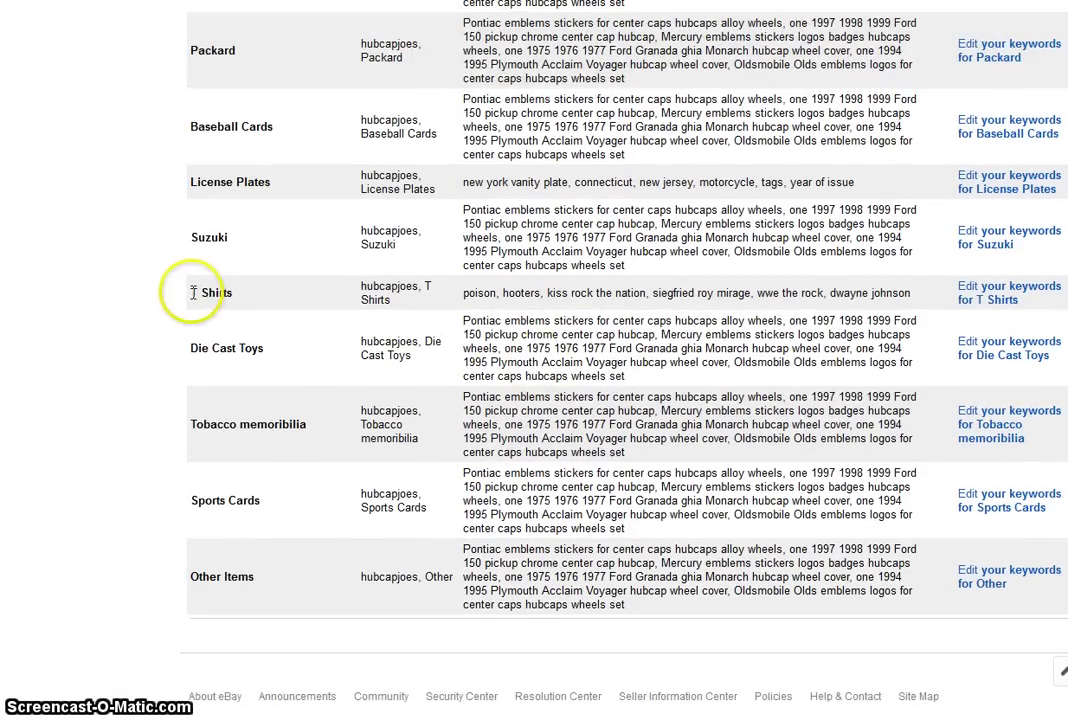
drag(193, 292, 231, 293)
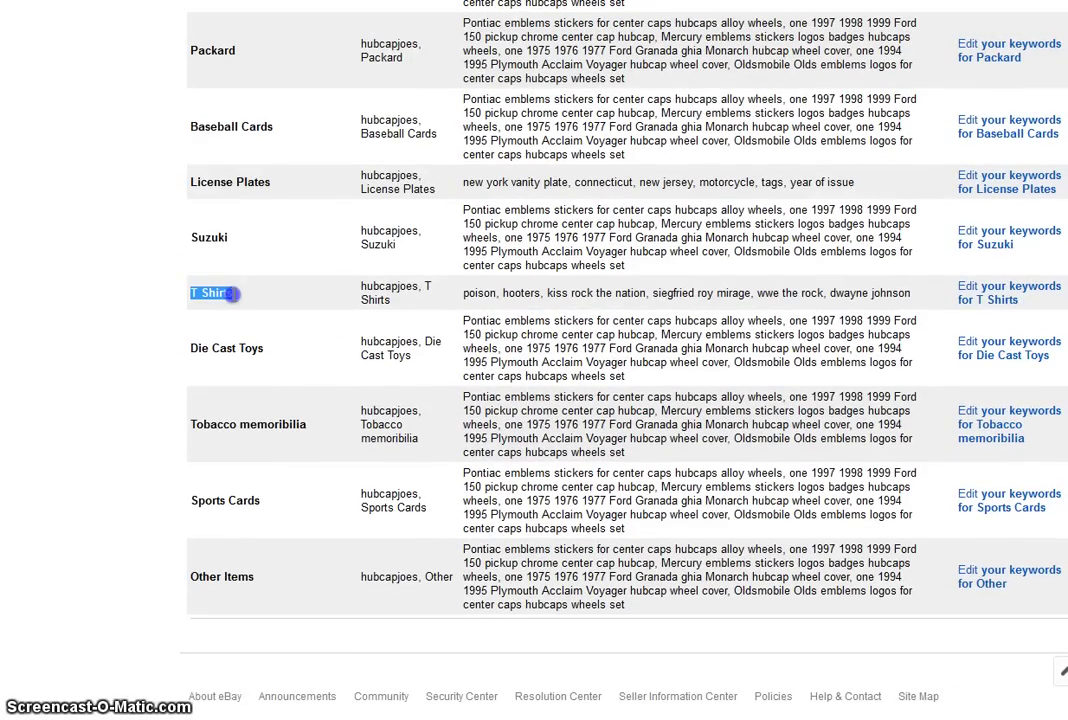
click(233, 293)
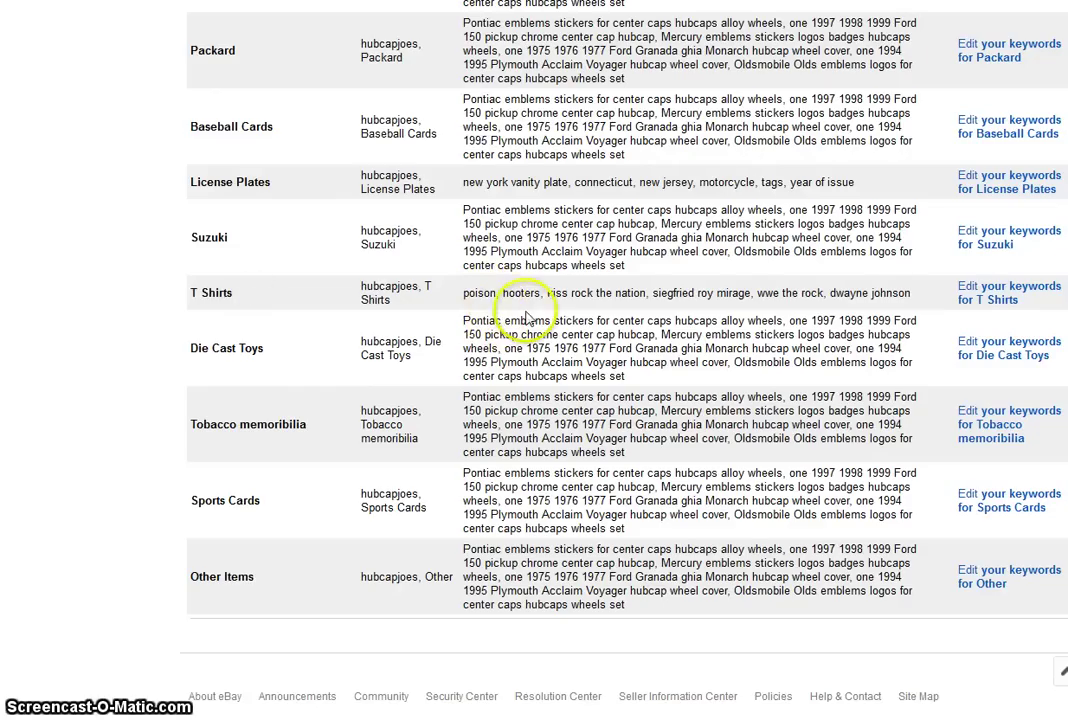
scroll(528, 330, up, 1)
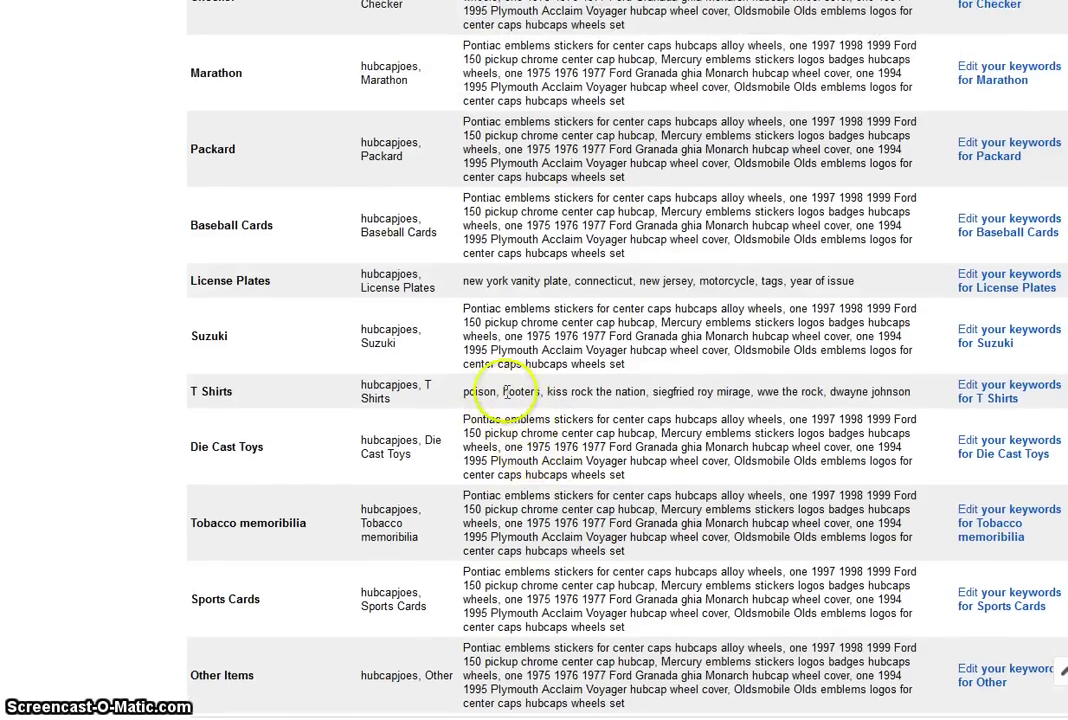
drag(462, 390, 490, 390)
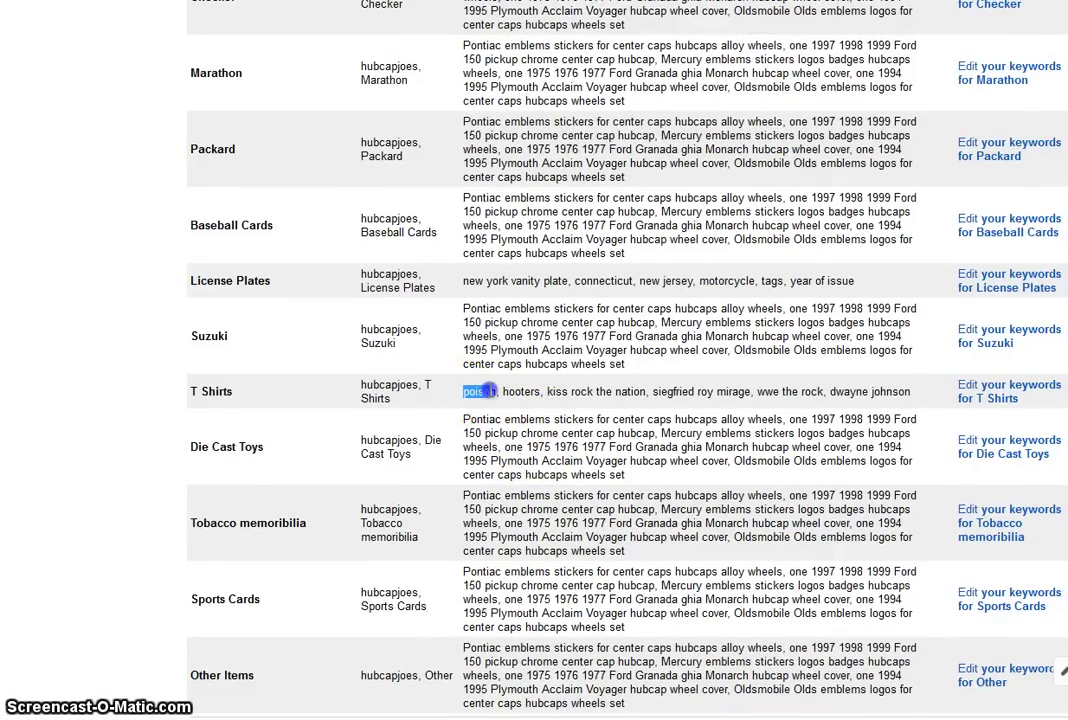
click(524, 395)
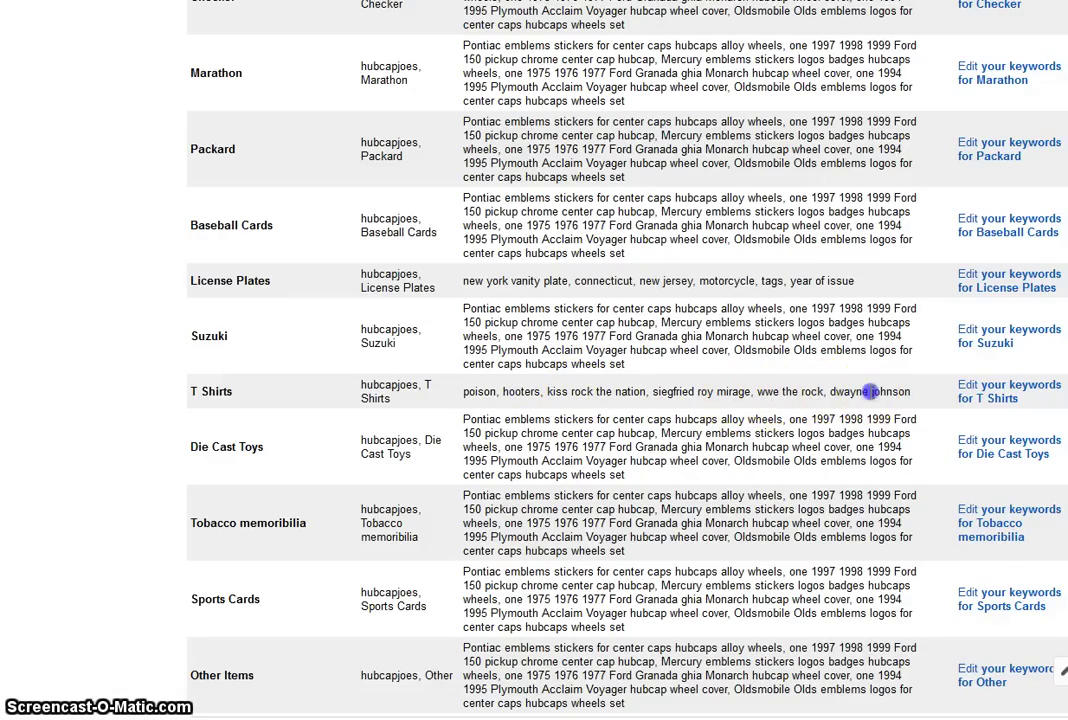
scroll(645, 430, up, 1)
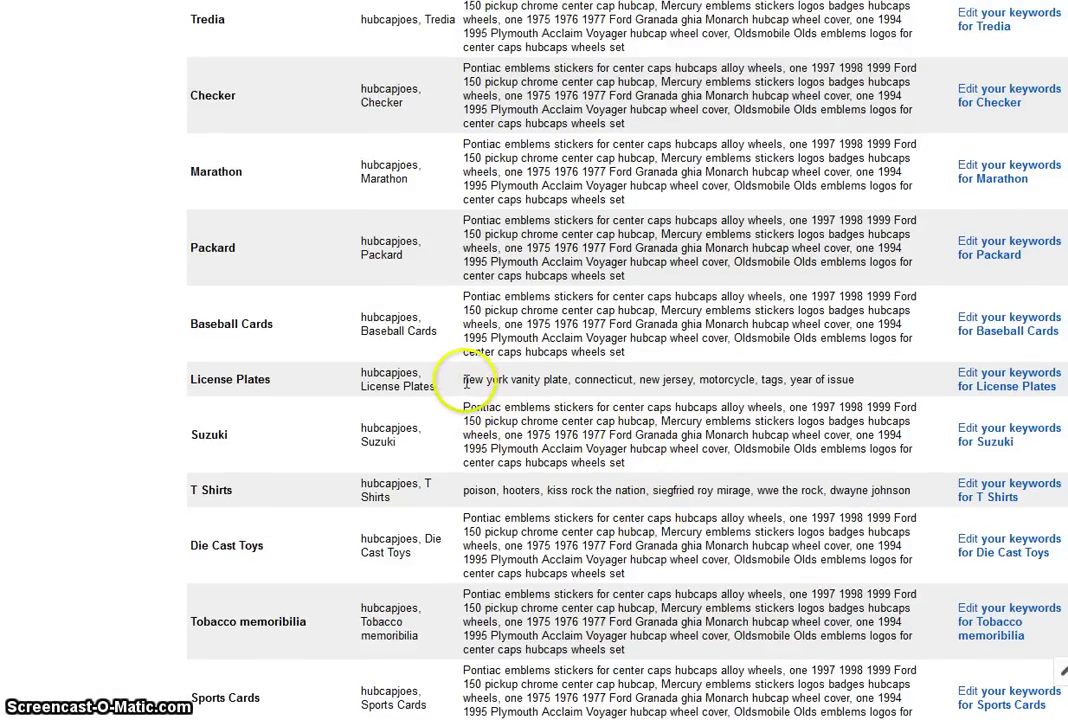
drag(463, 380, 565, 378)
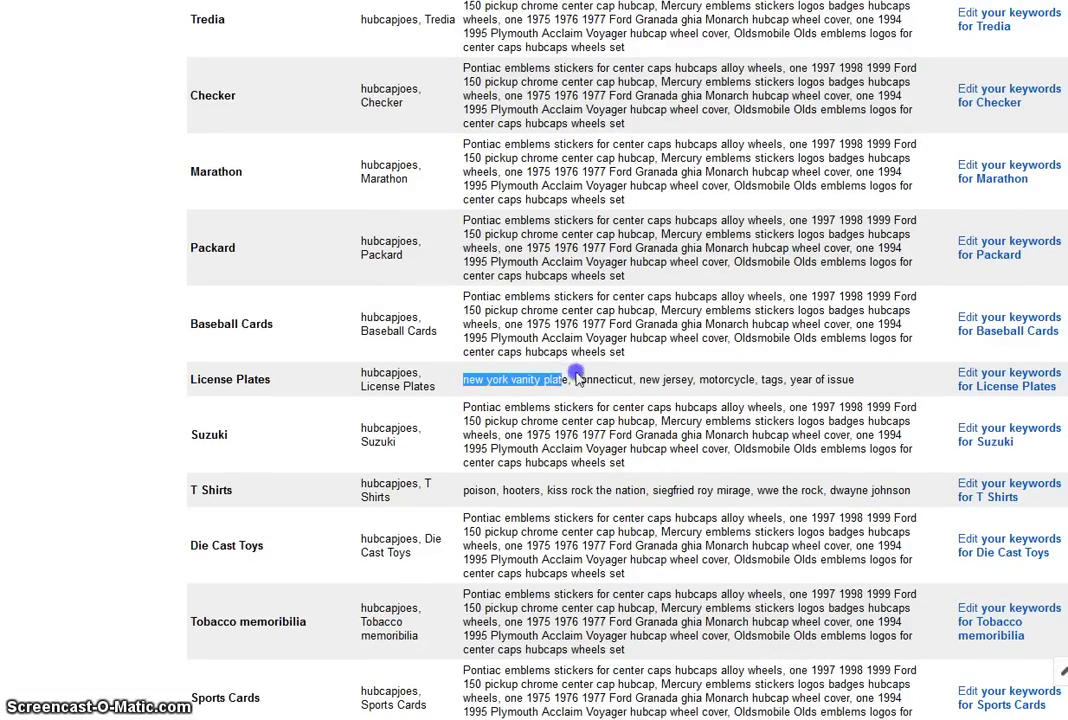
click(576, 378)
drag(576, 378, 639, 385)
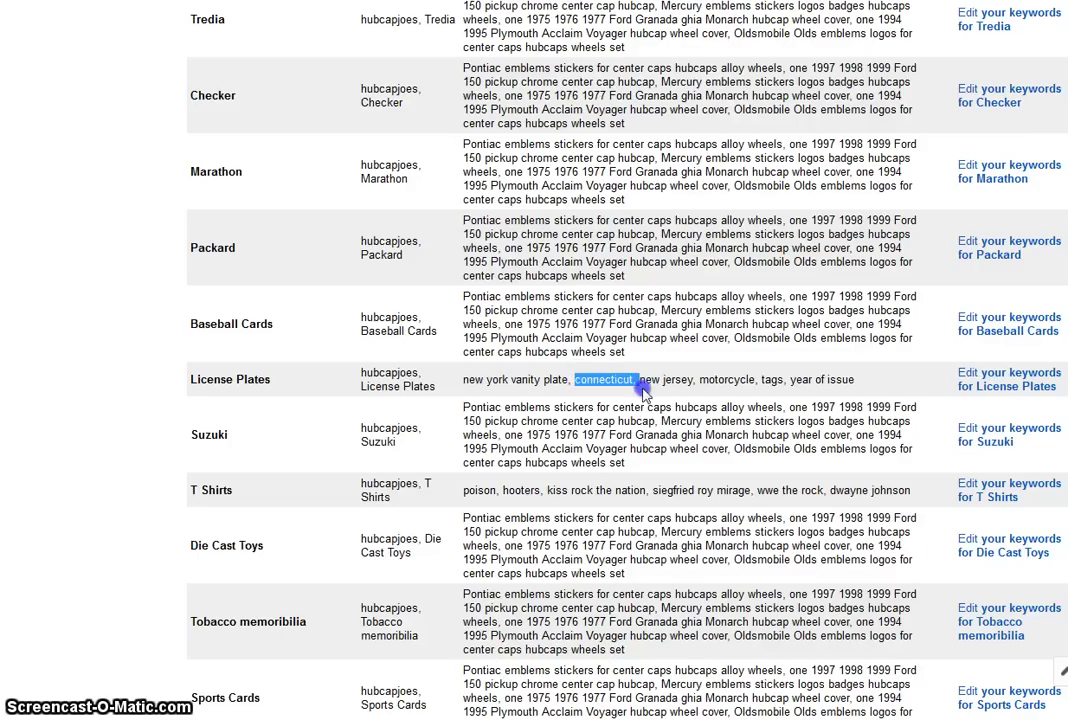
click(651, 381)
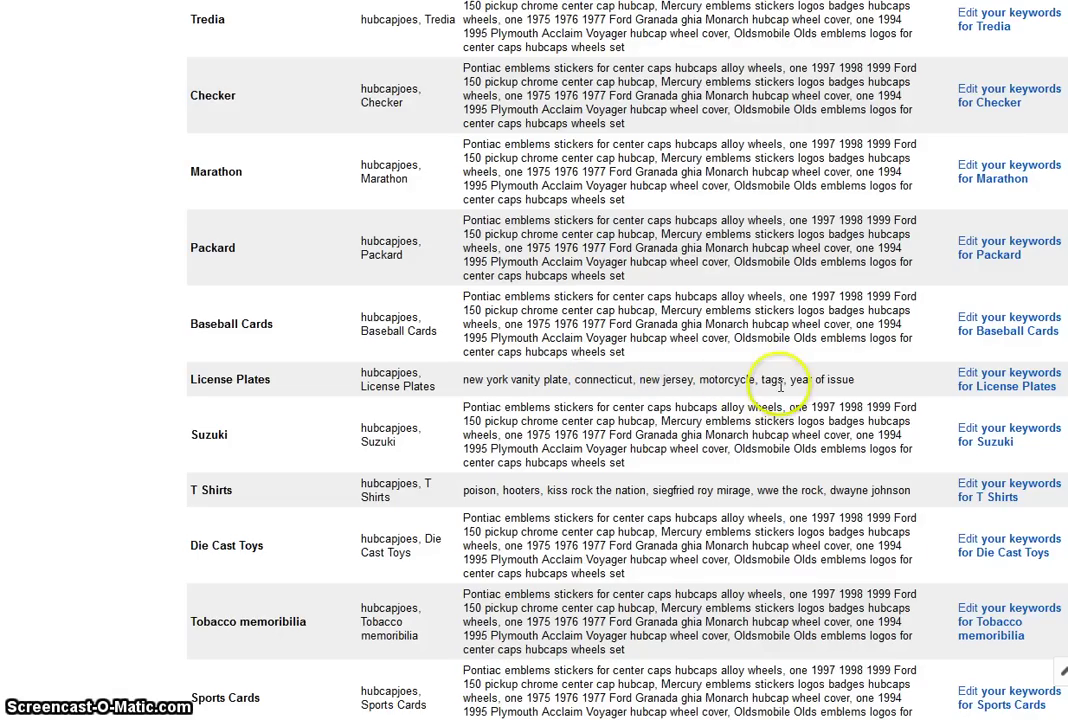
drag(780, 381, 808, 380)
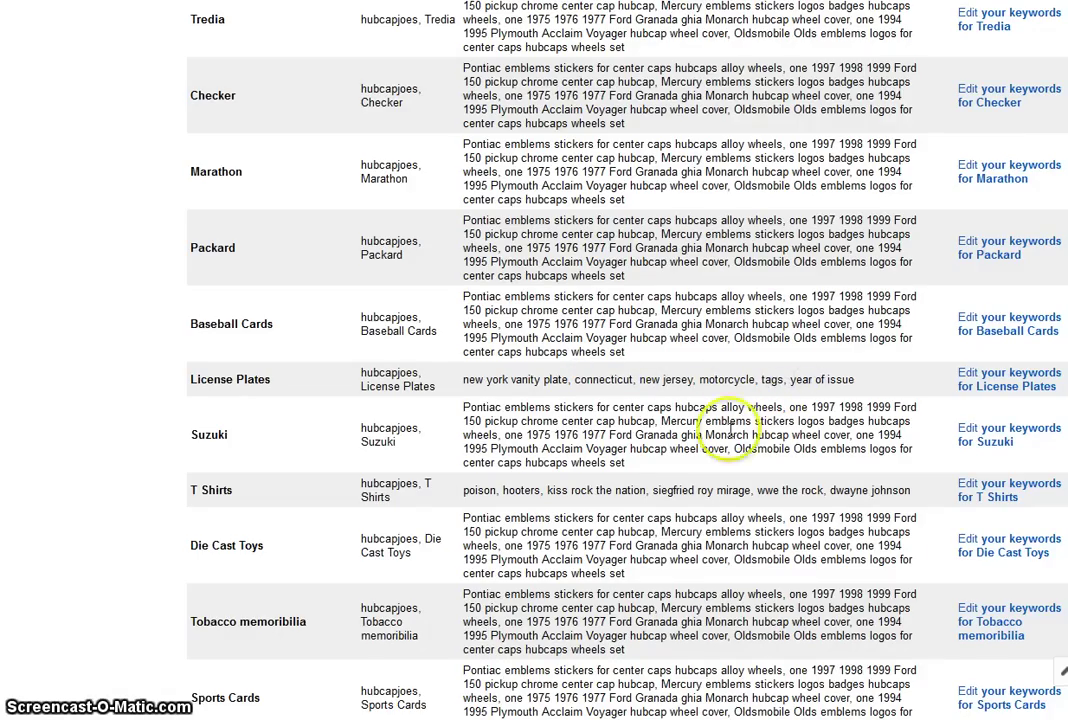
scroll(625, 450, up, 2)
scroll(630, 455, up, 10)
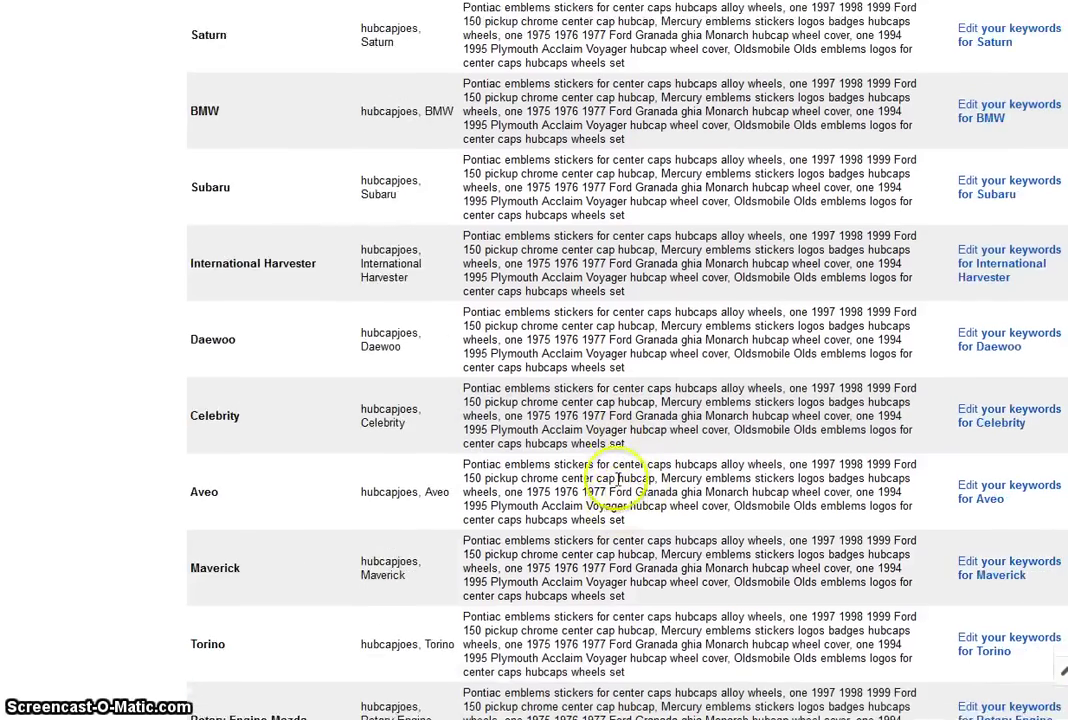
scroll(603, 460, up, 13)
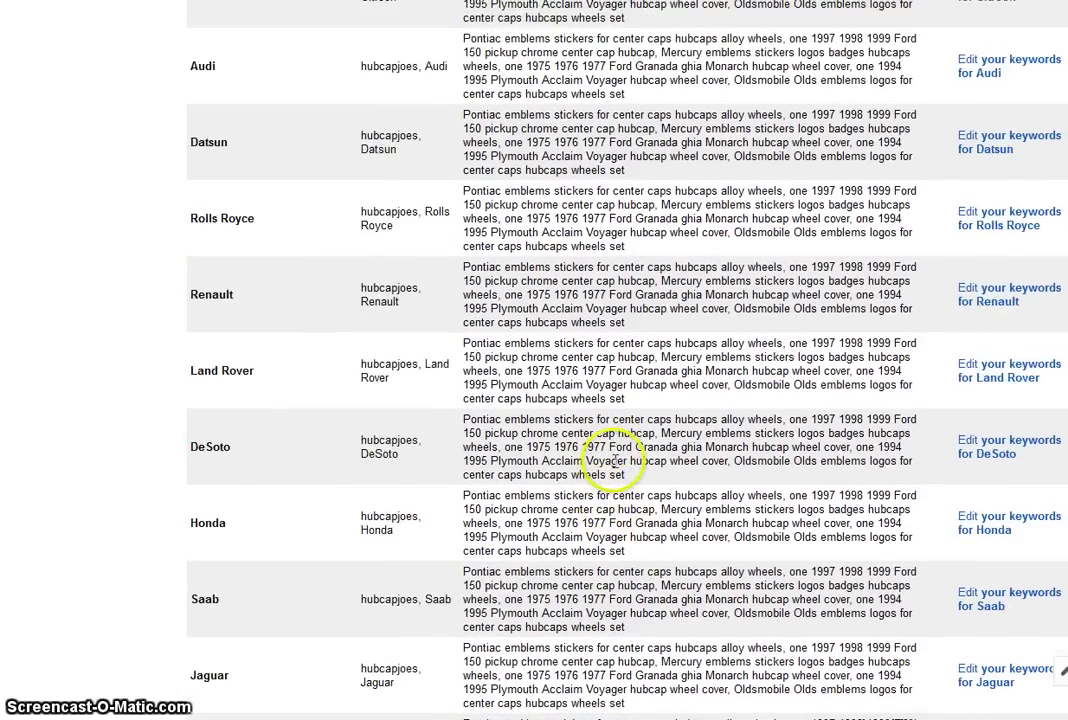
scroll(615, 487, up, 11)
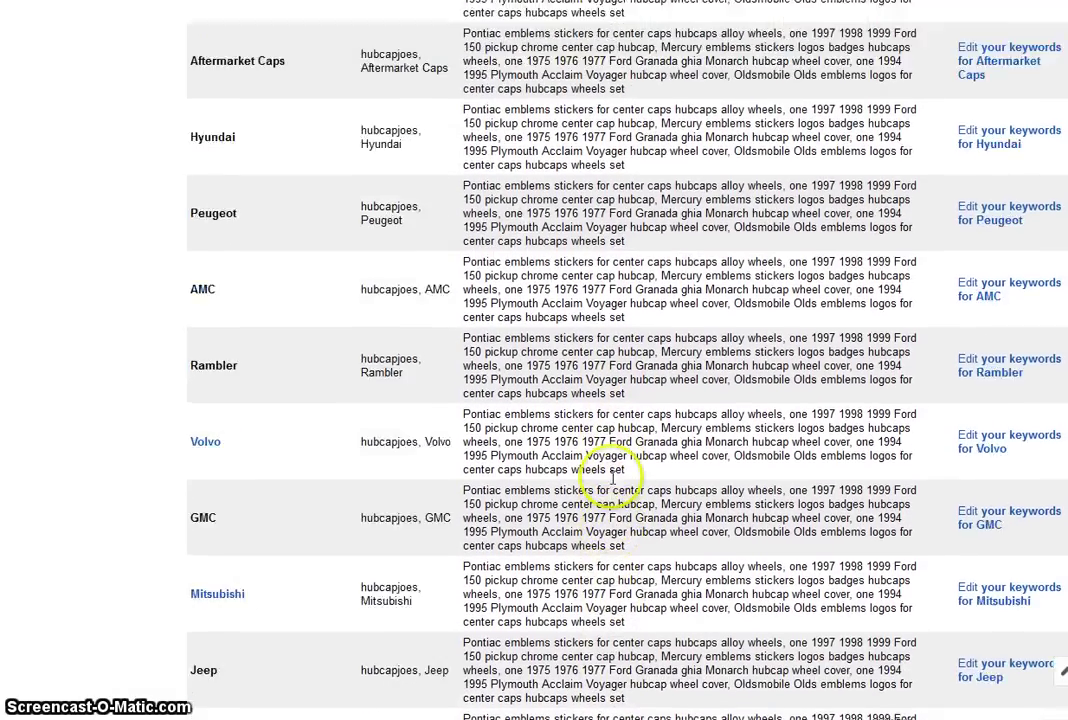
scroll(610, 475, up, 7)
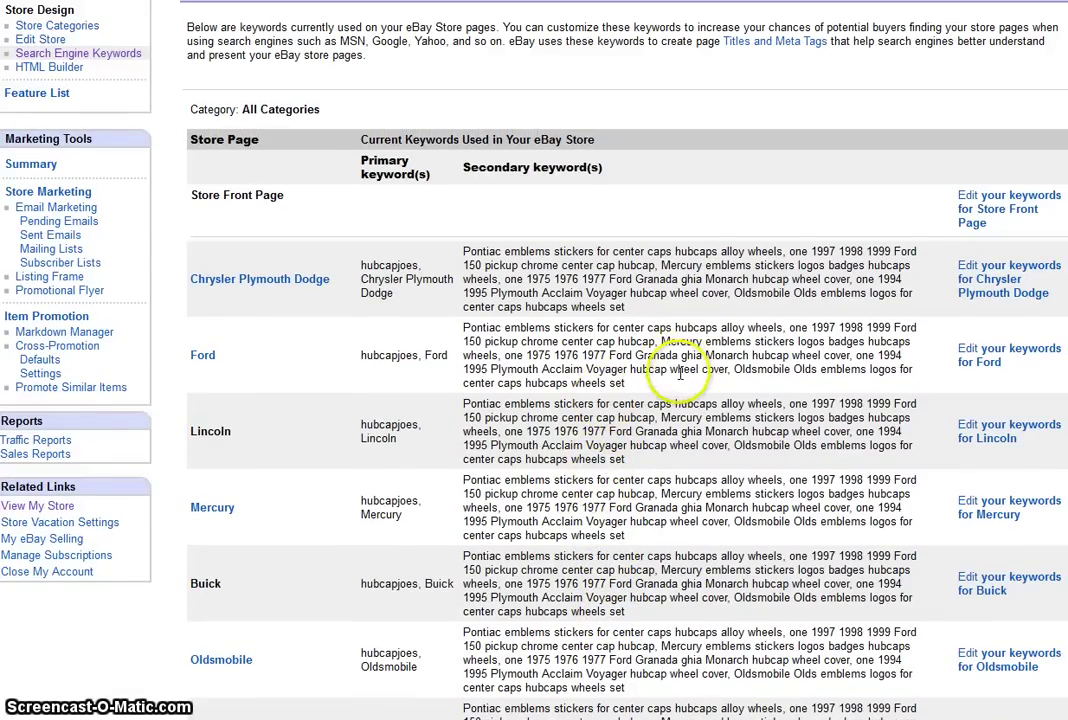
Open Edit Keywords for Chrysler Plymouth Dodge and review its hubcapjoes and Chrysler Plymouth Dodge primary keywords
click(996, 298)
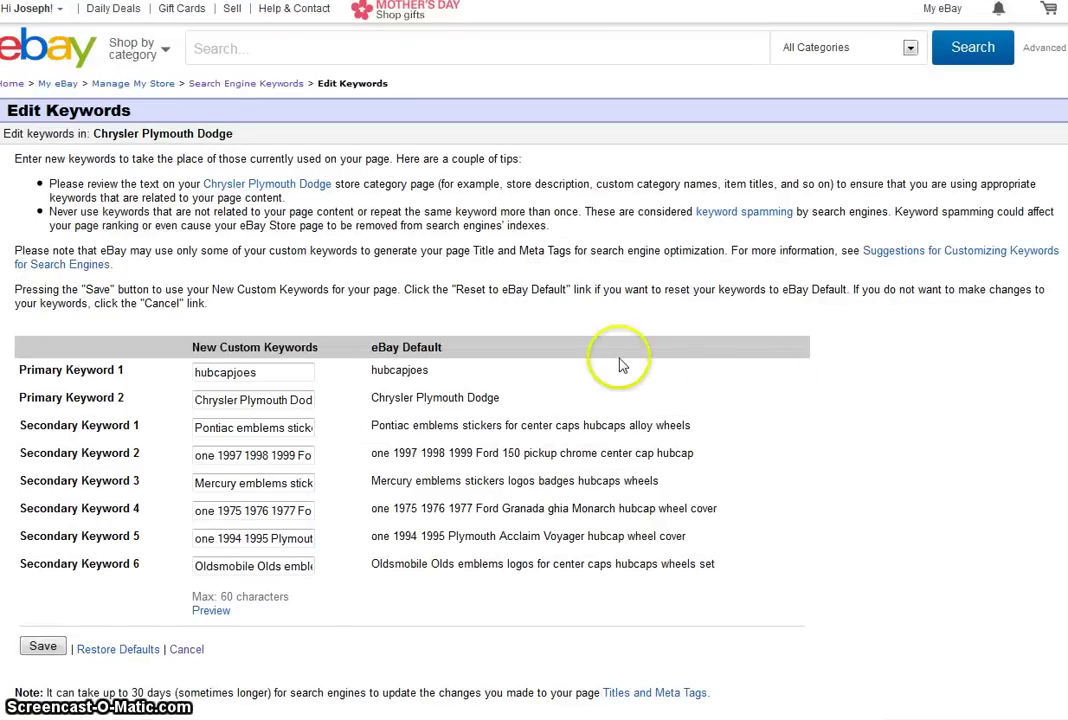
scroll(622, 355, down, 1)
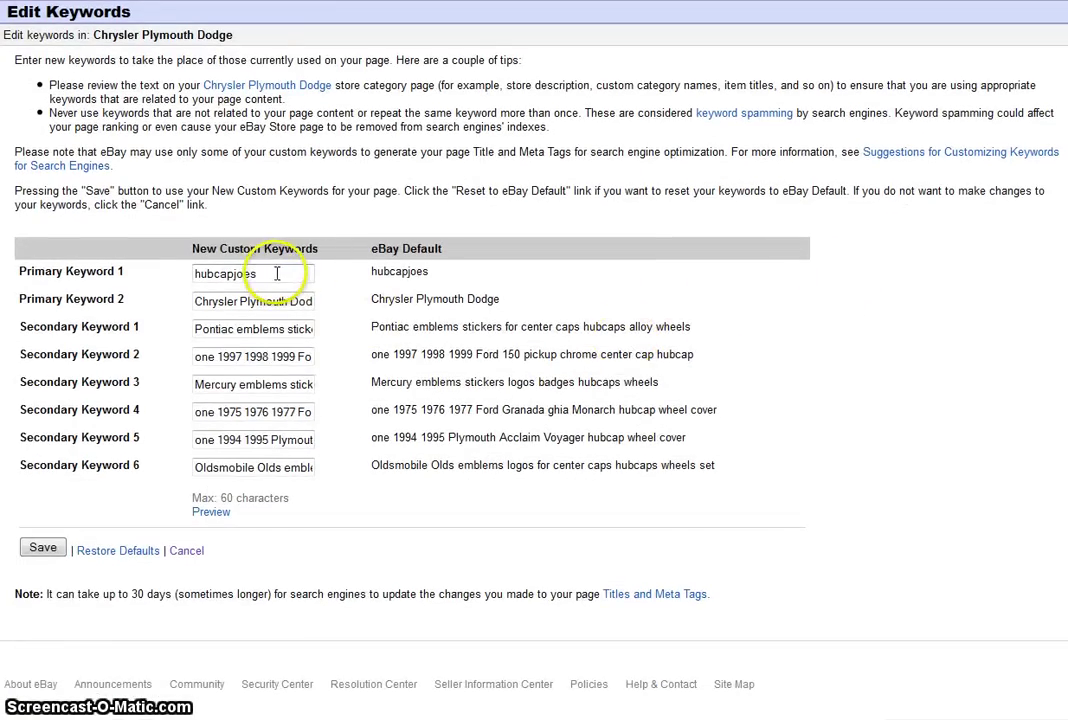
drag(276, 273, 155, 274)
click(278, 306)
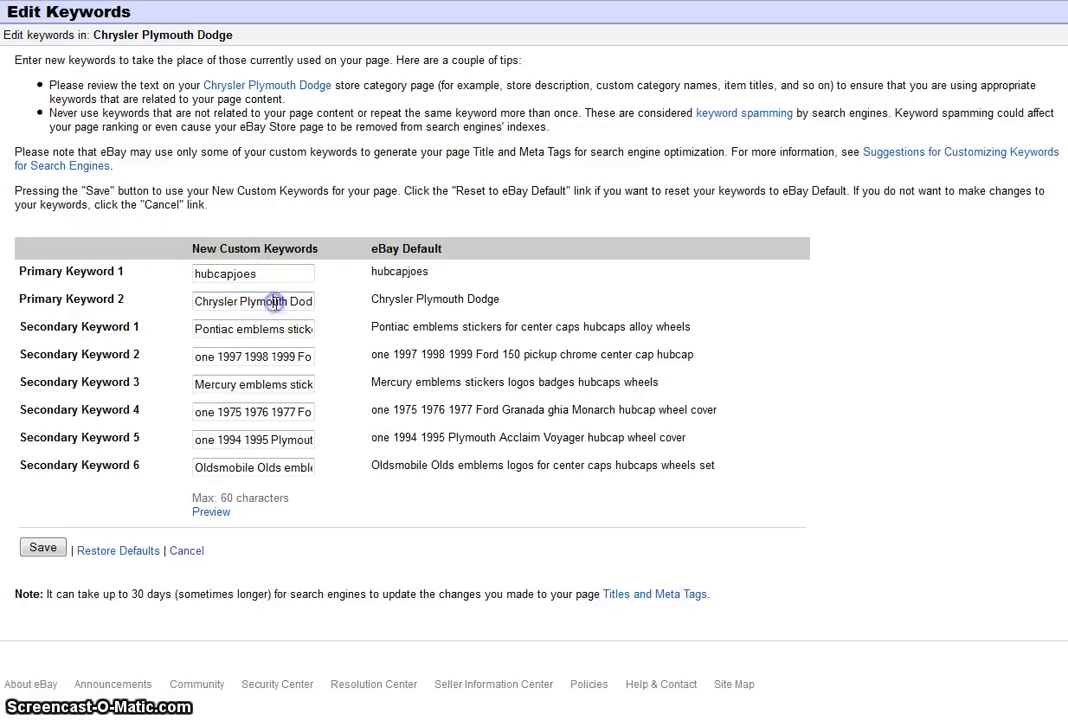
drag(220, 302, 298, 300)
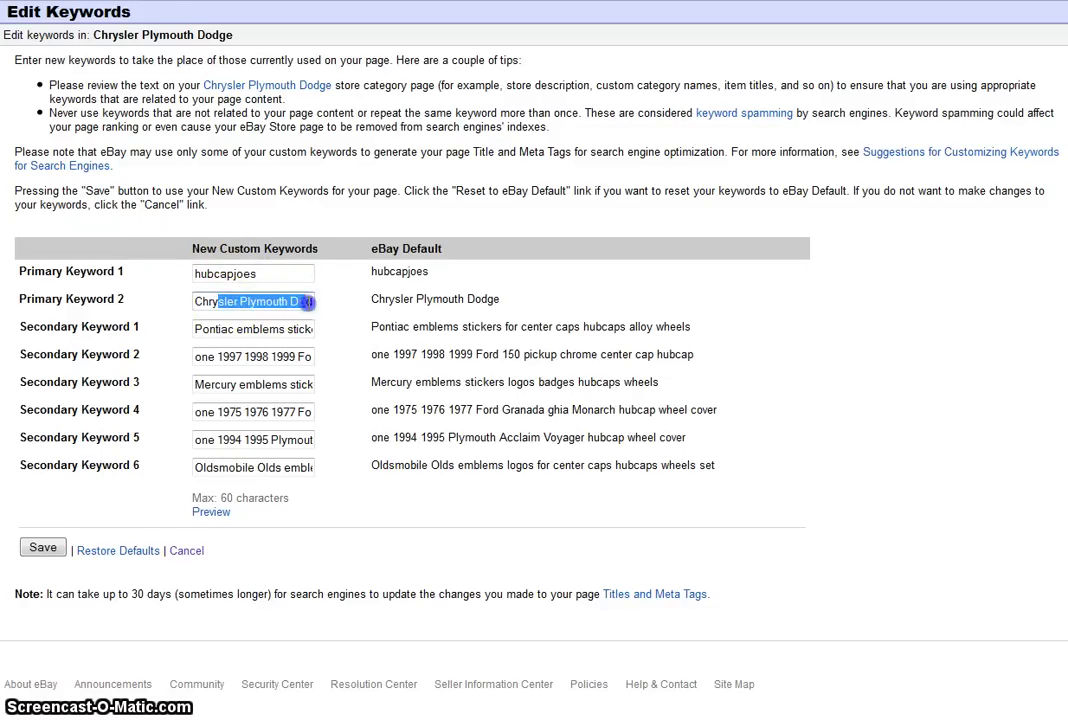
click(300, 302)
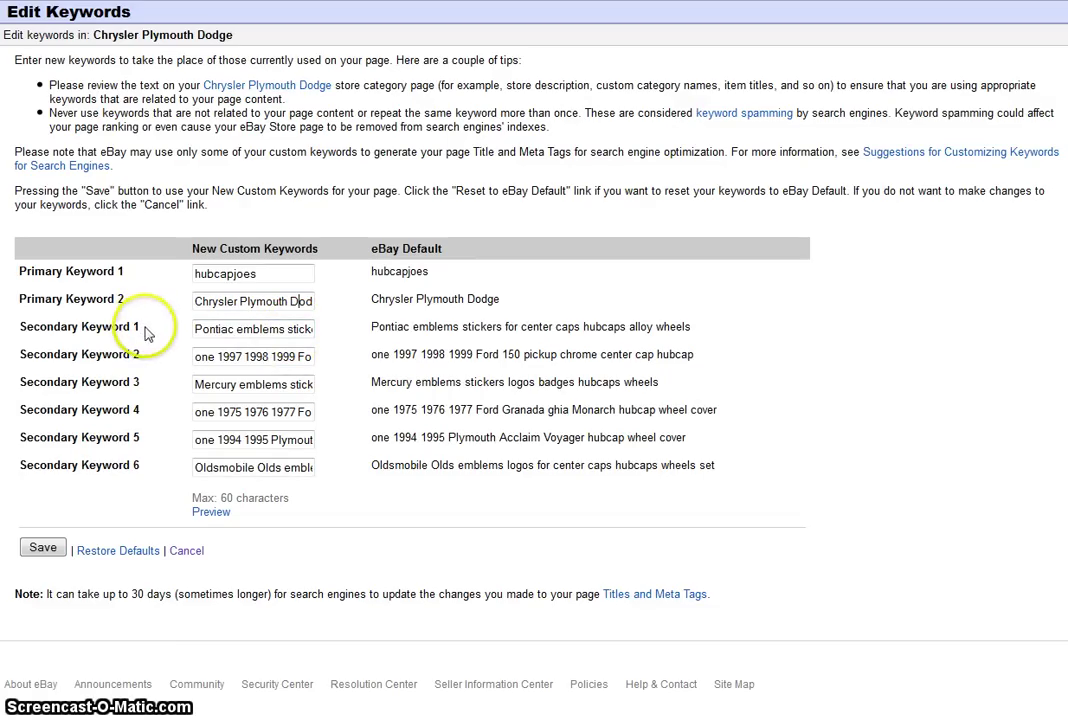
Replace the first secondary keyword with reliant
drag(296, 329, 208, 329)
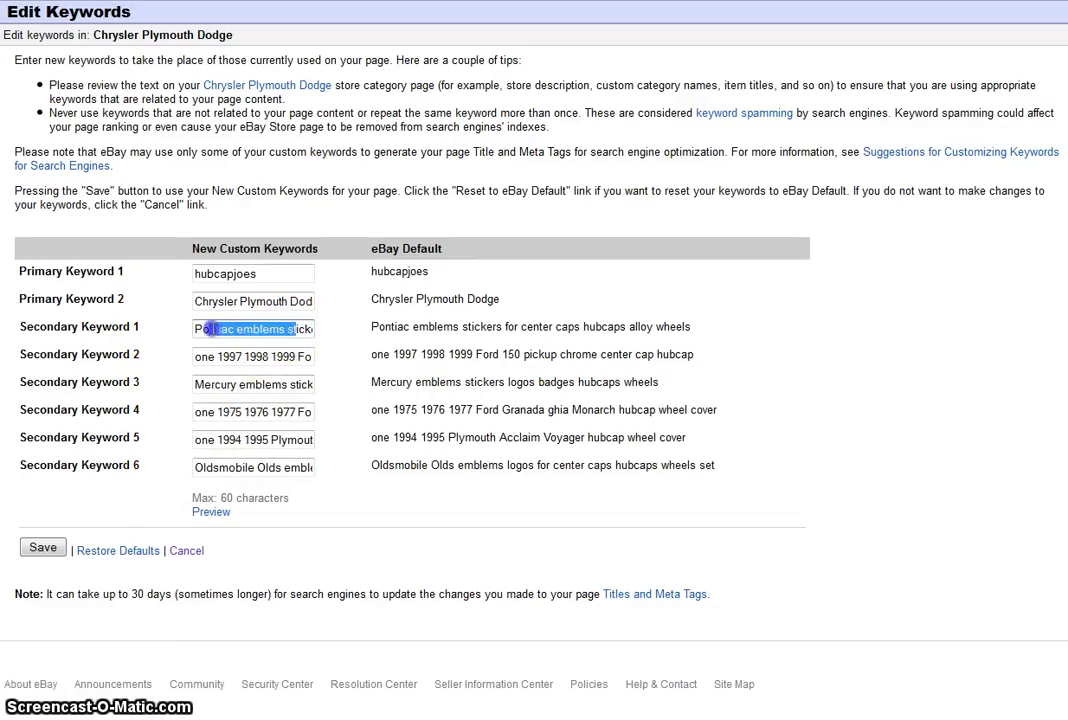
right_click(235, 333)
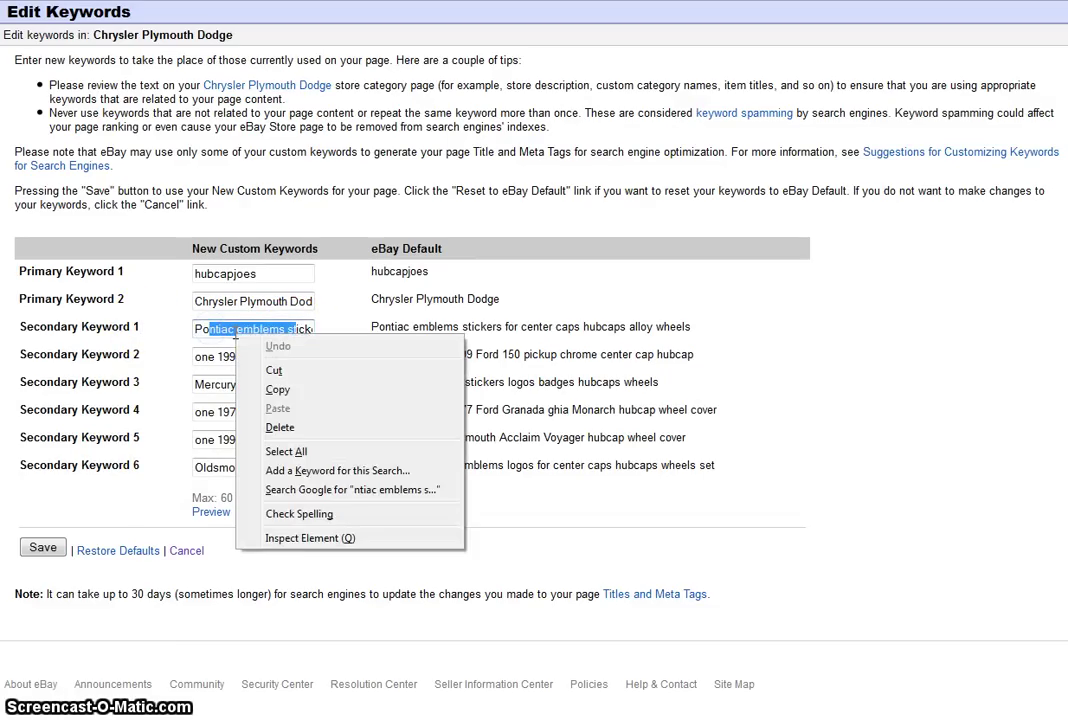
click(288, 452)
key(Delete)
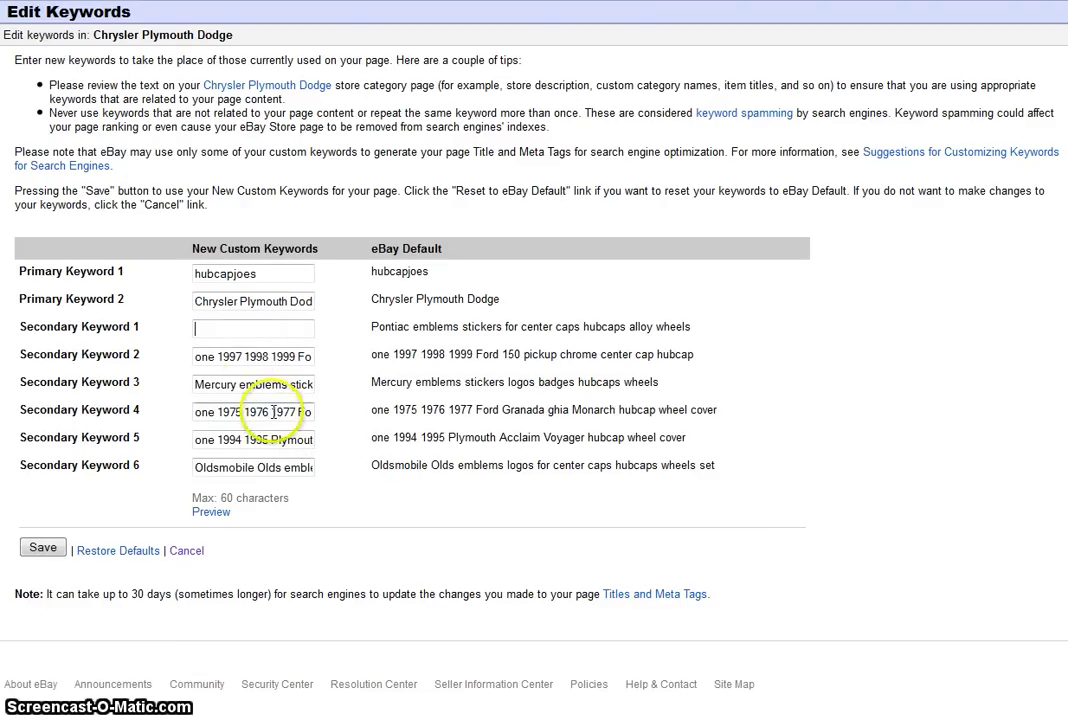
click(248, 332)
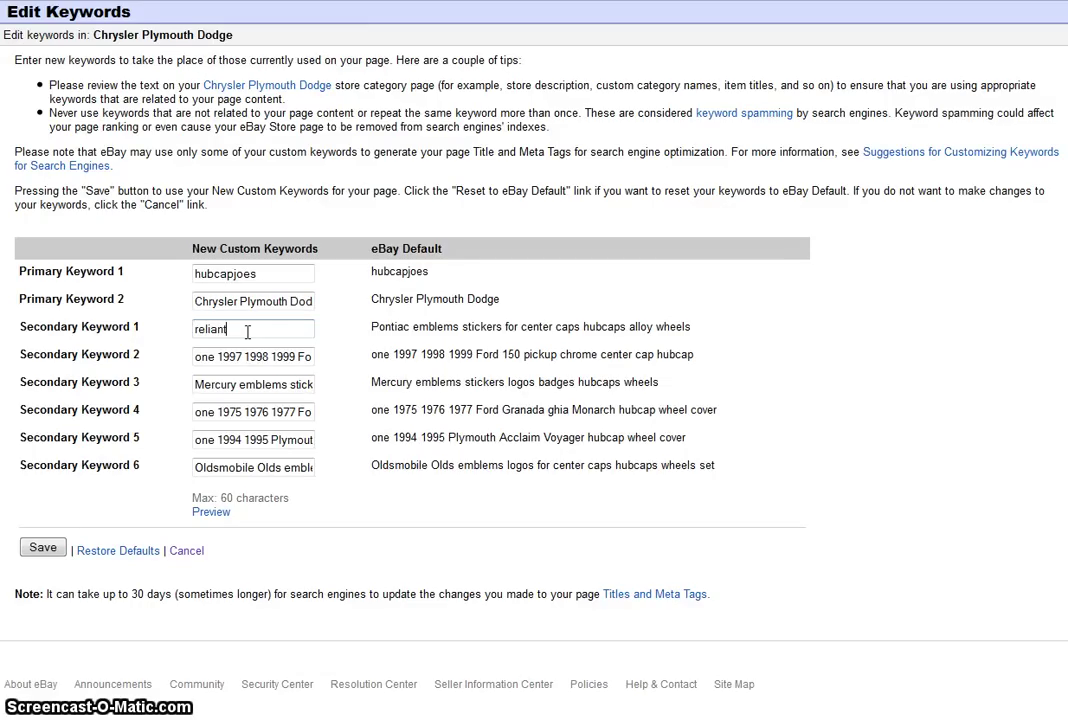
Clear Secondary Keywords 2 and 3 for new yorker and duster
drag(284, 359, 196, 357)
right_click(252, 362)
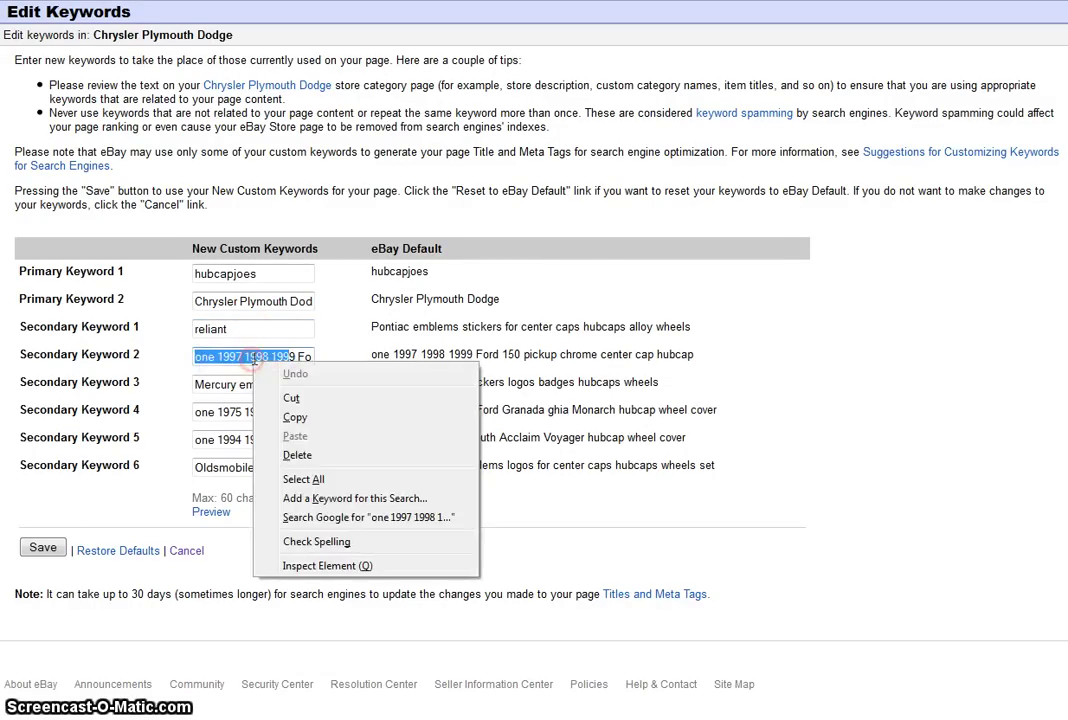
click(301, 477)
key(Delete)
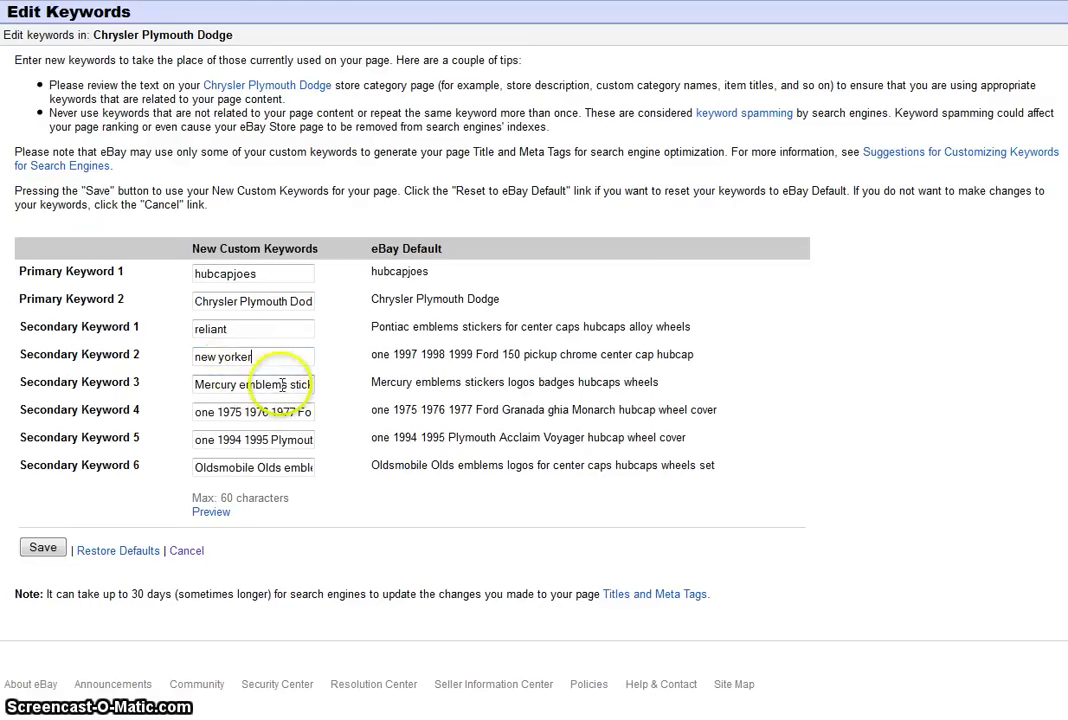
drag(283, 384, 212, 384)
right_click(212, 384)
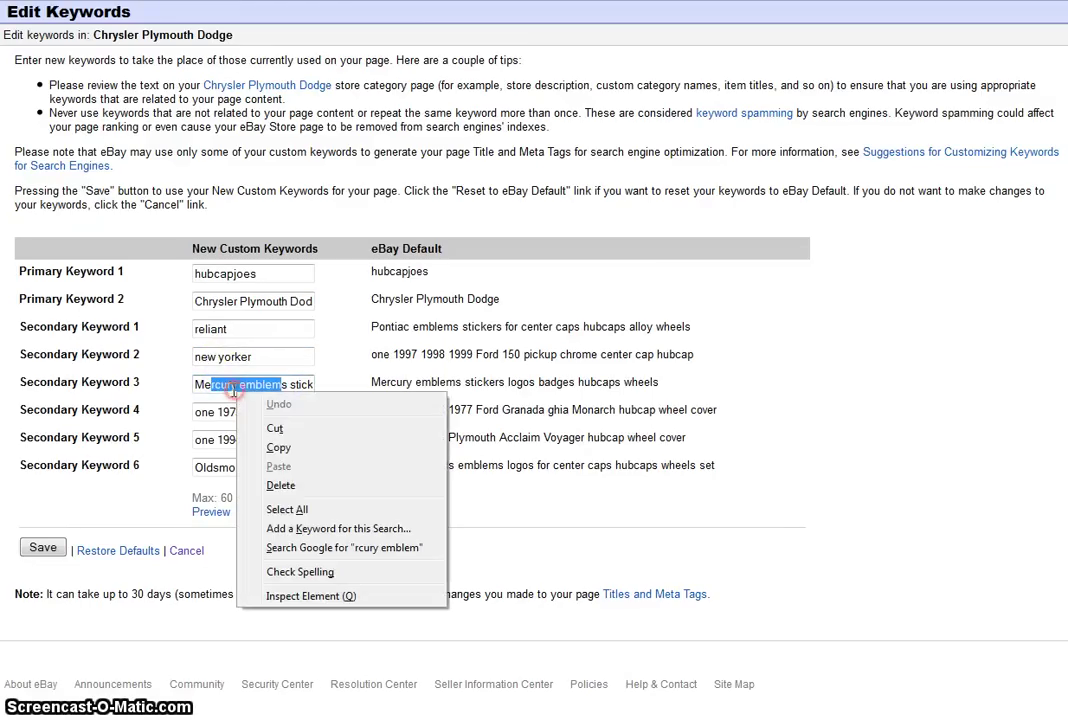
click(282, 509)
key(Delete)
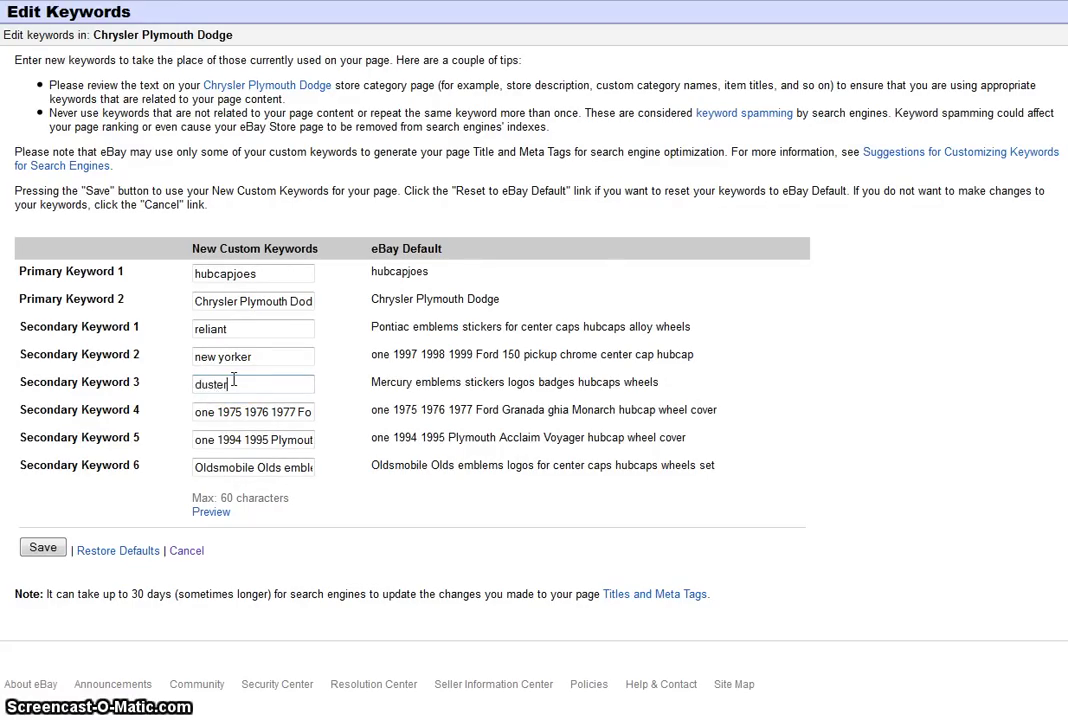
Replace Secondary Keyword 4 with imperial
drag(270, 412, 182, 411)
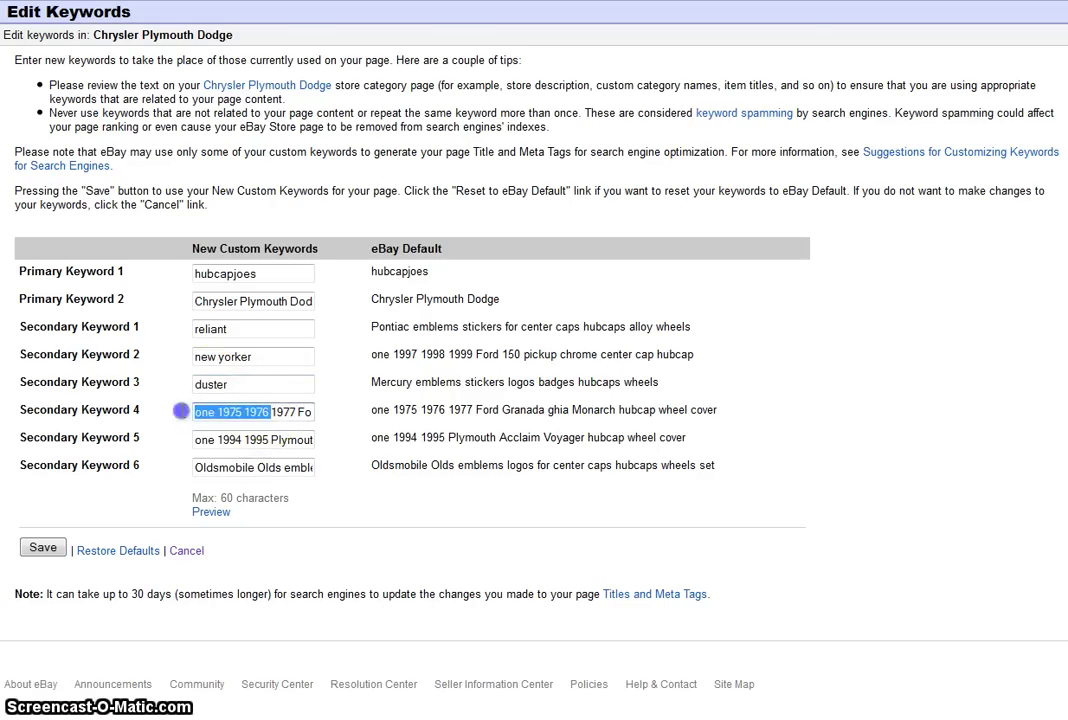
right_click(250, 412)
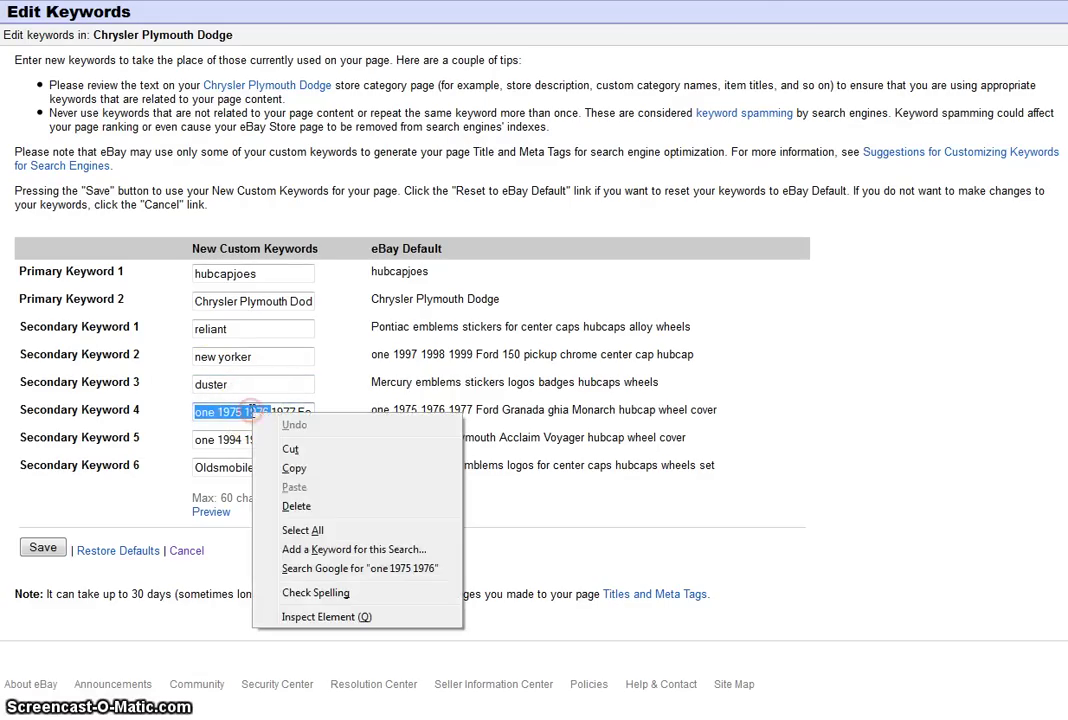
click(280, 530)
key(Delete)
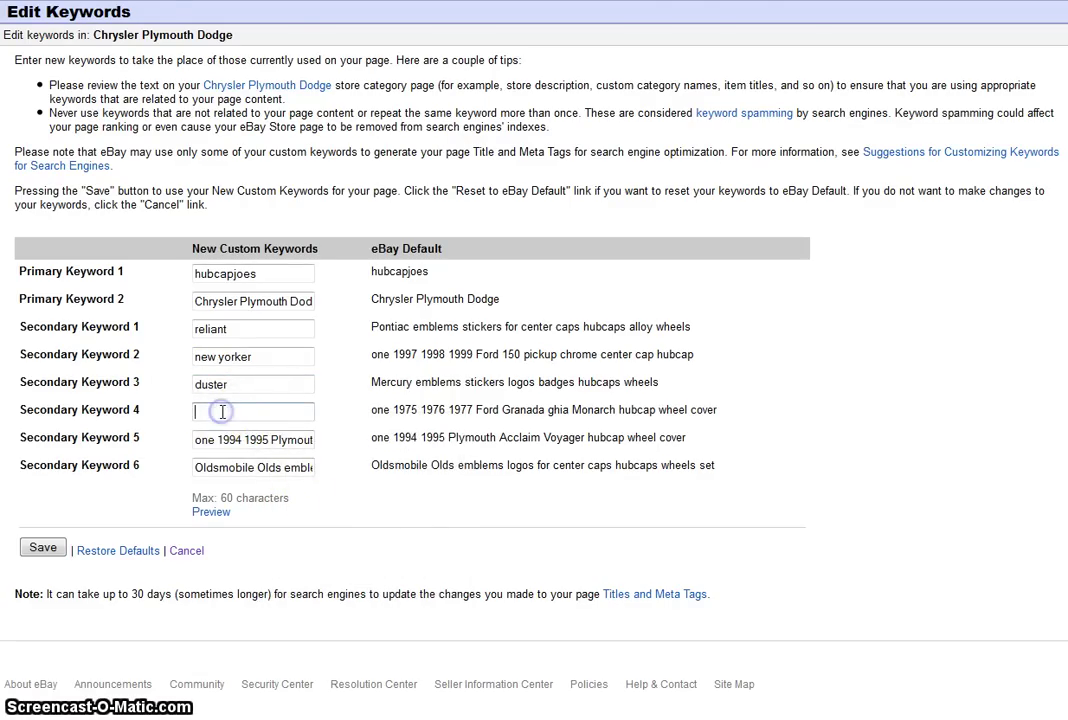
text(imperial)
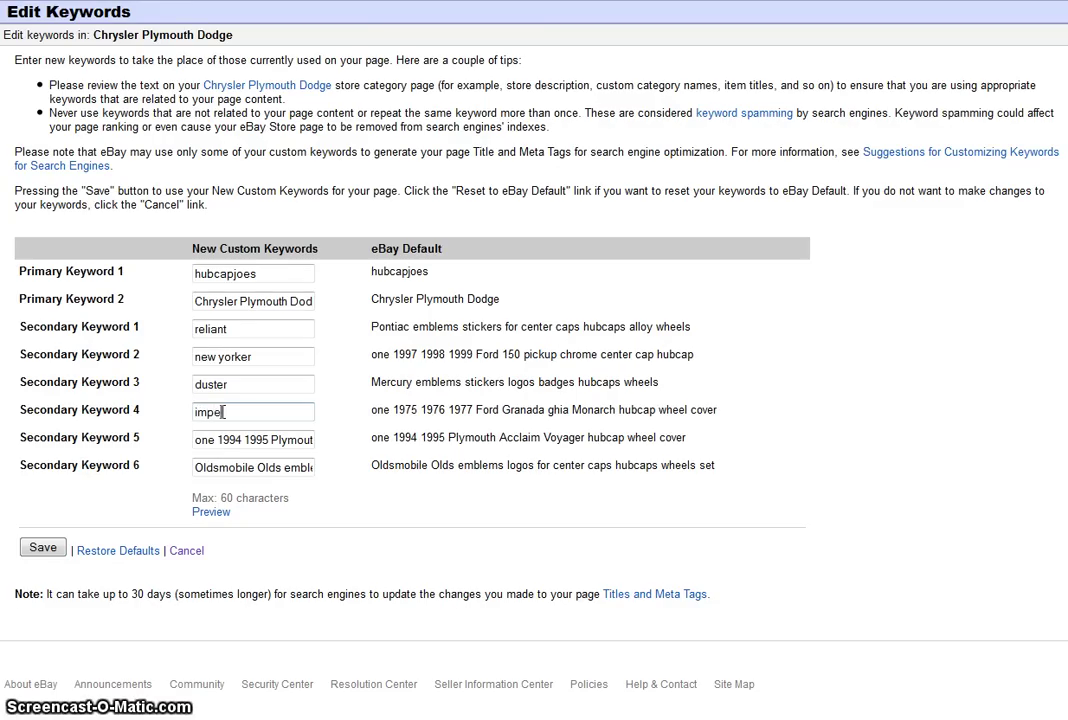
Clear Secondary Keyword 5 and enter voyager
drag(263, 440, 195, 440)
right_click(222, 440)
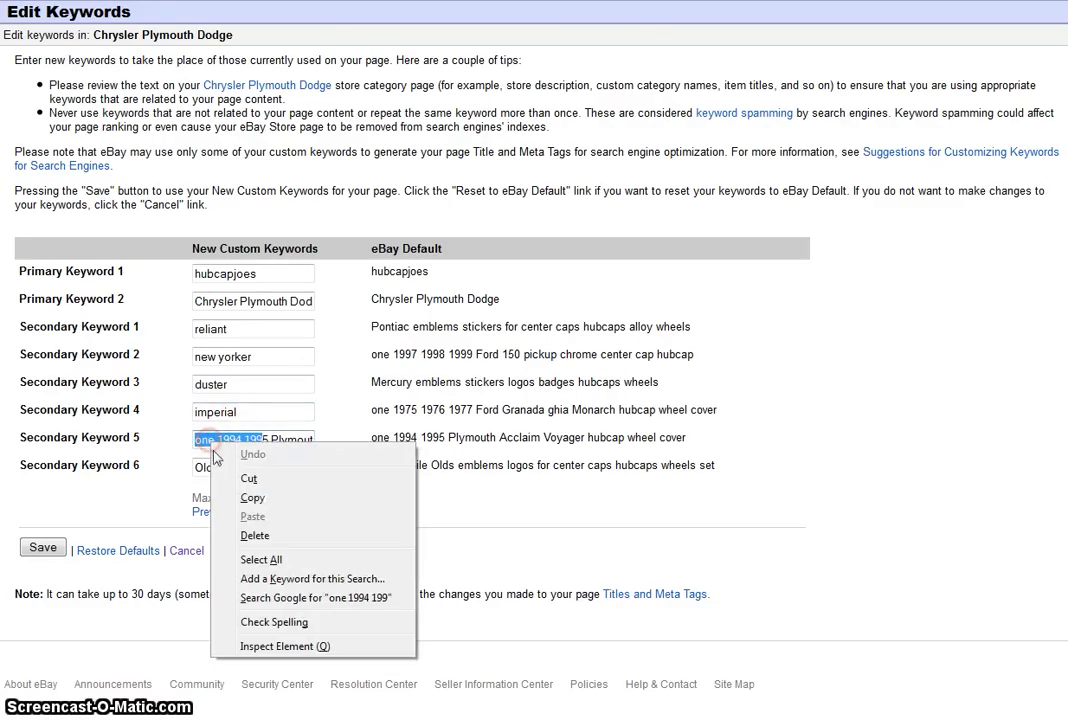
click(263, 554)
key(Delete)
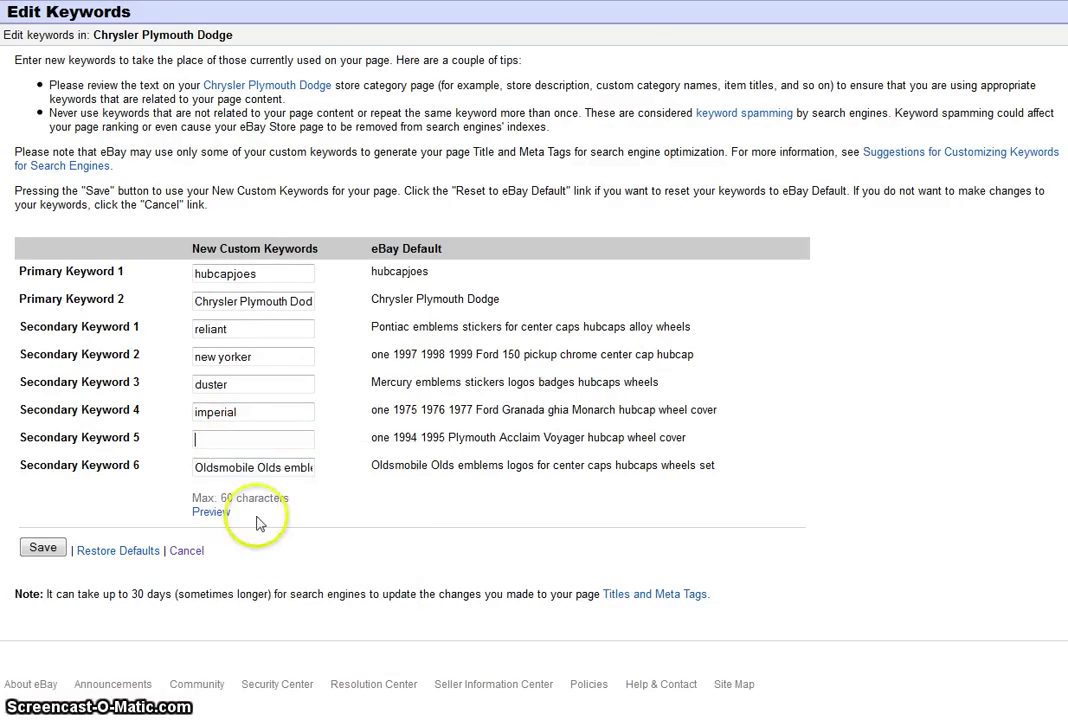
click(238, 441)
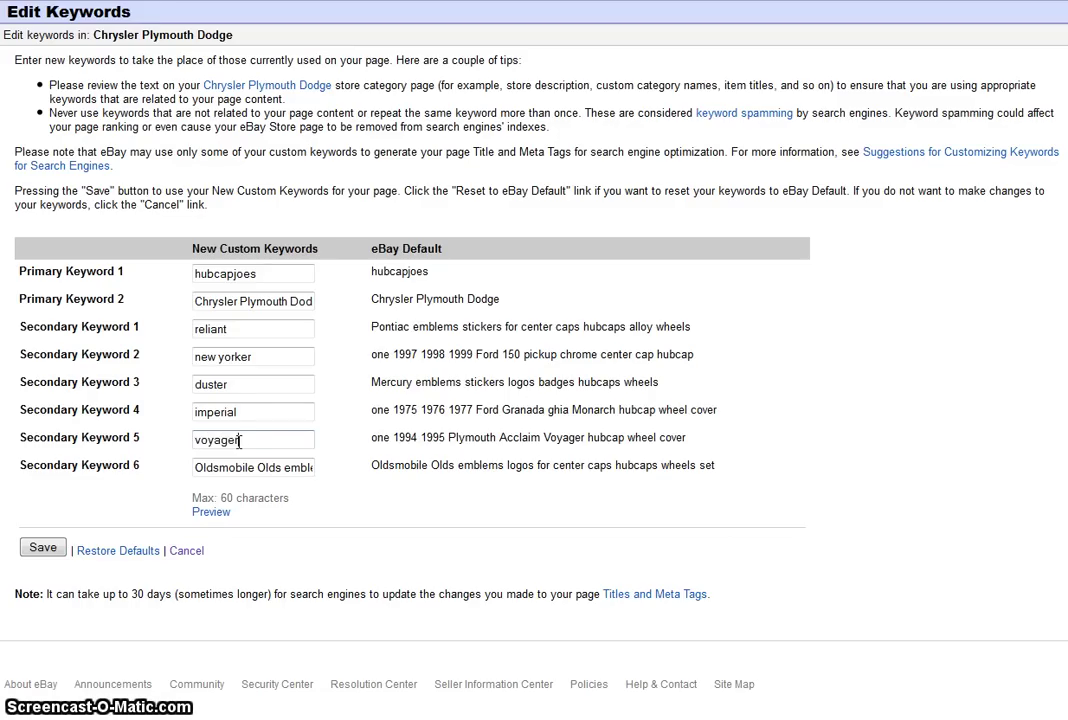
Replace Secondary Keyword 6 with caravan
drag(281, 467, 150, 463)
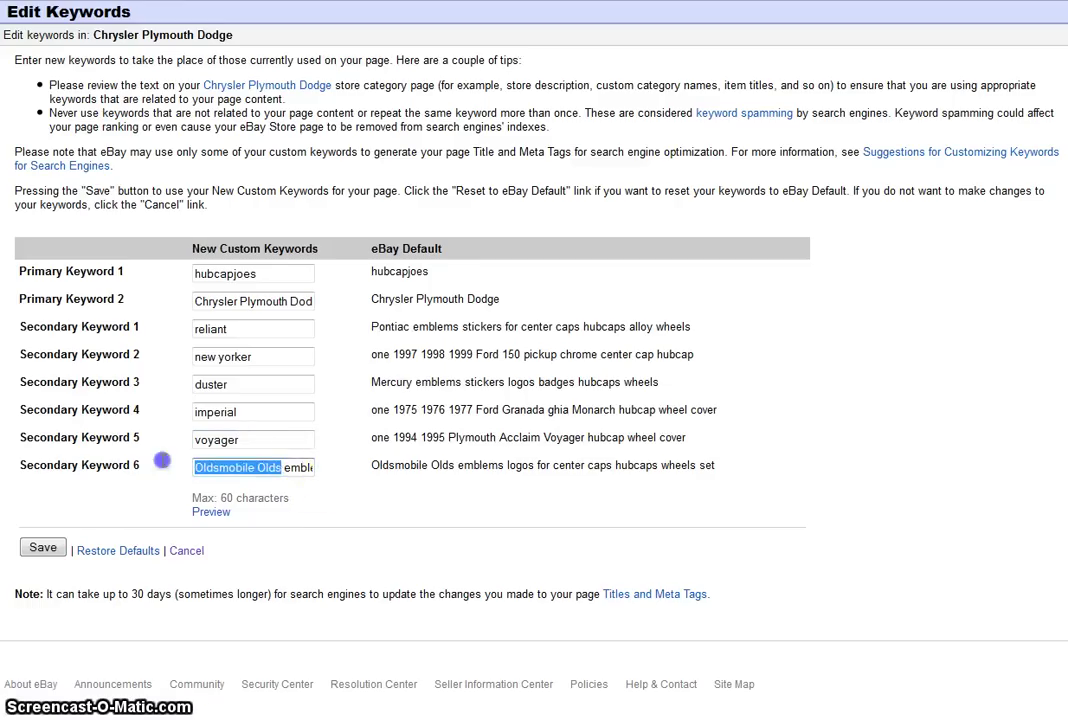
right_click(251, 465)
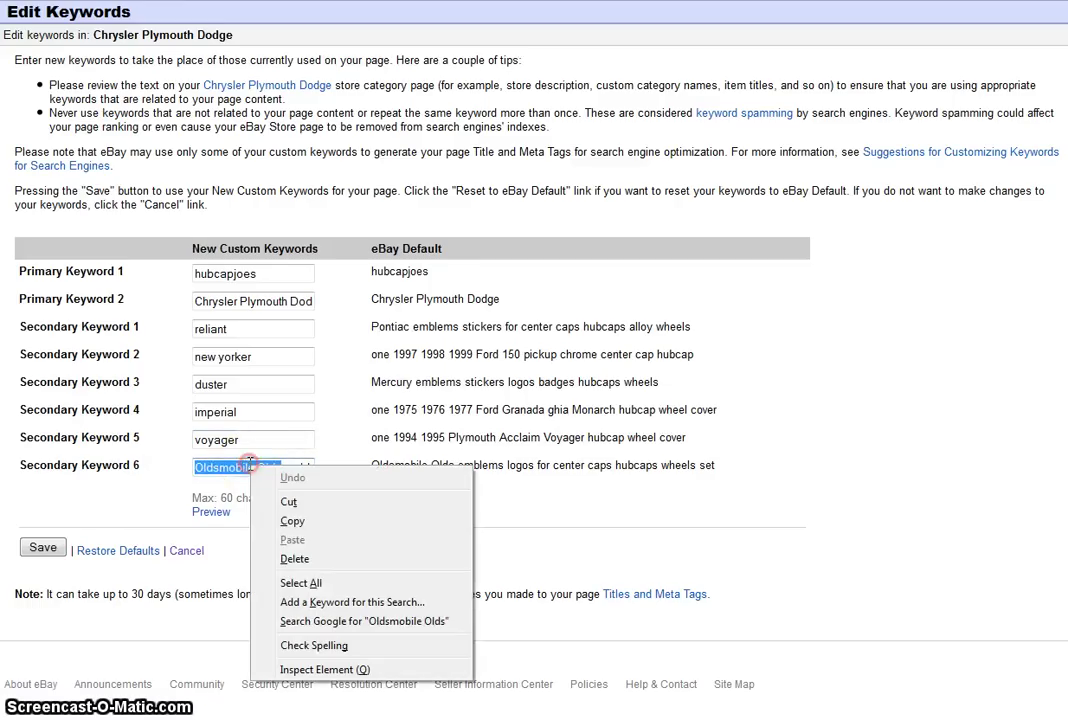
click(300, 583)
key(Delete)
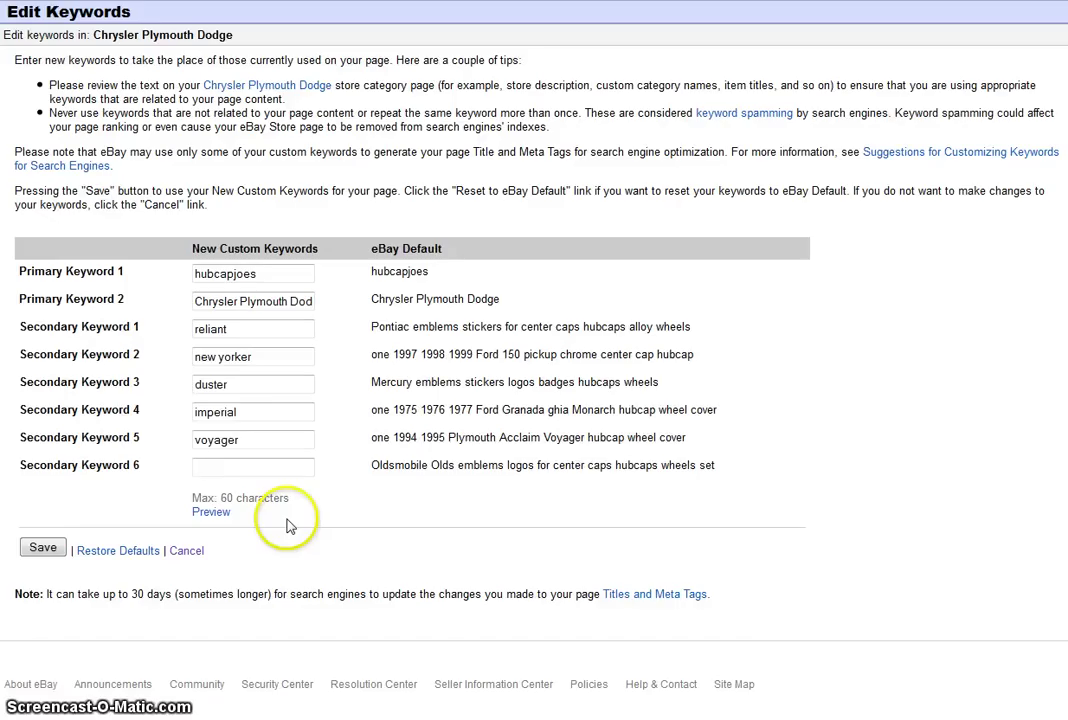
text(carava)
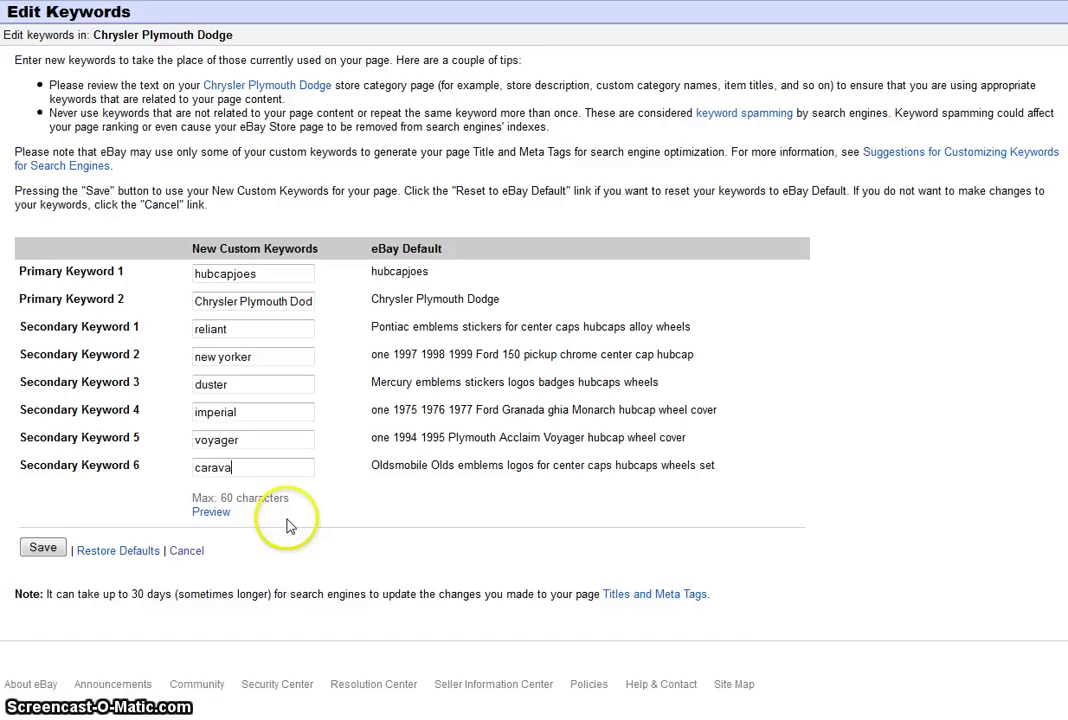
text(n)
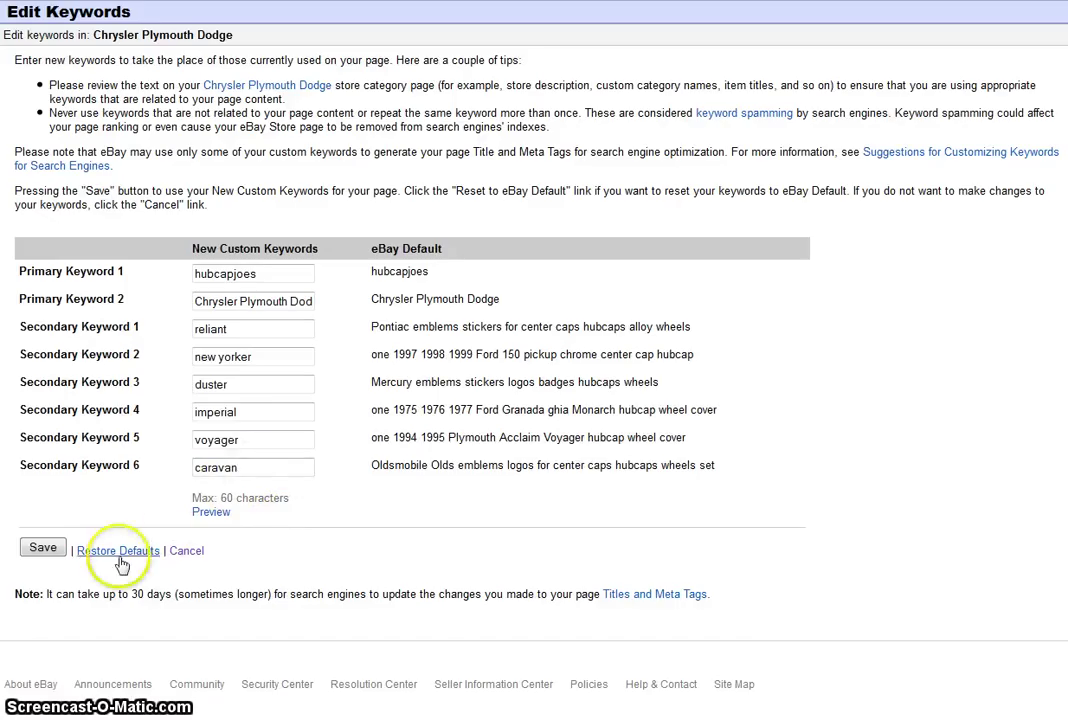
Save the Chrysler Plymouth Dodge keywords, confirming reliant through caravan as secondary keywords
click(43, 550)
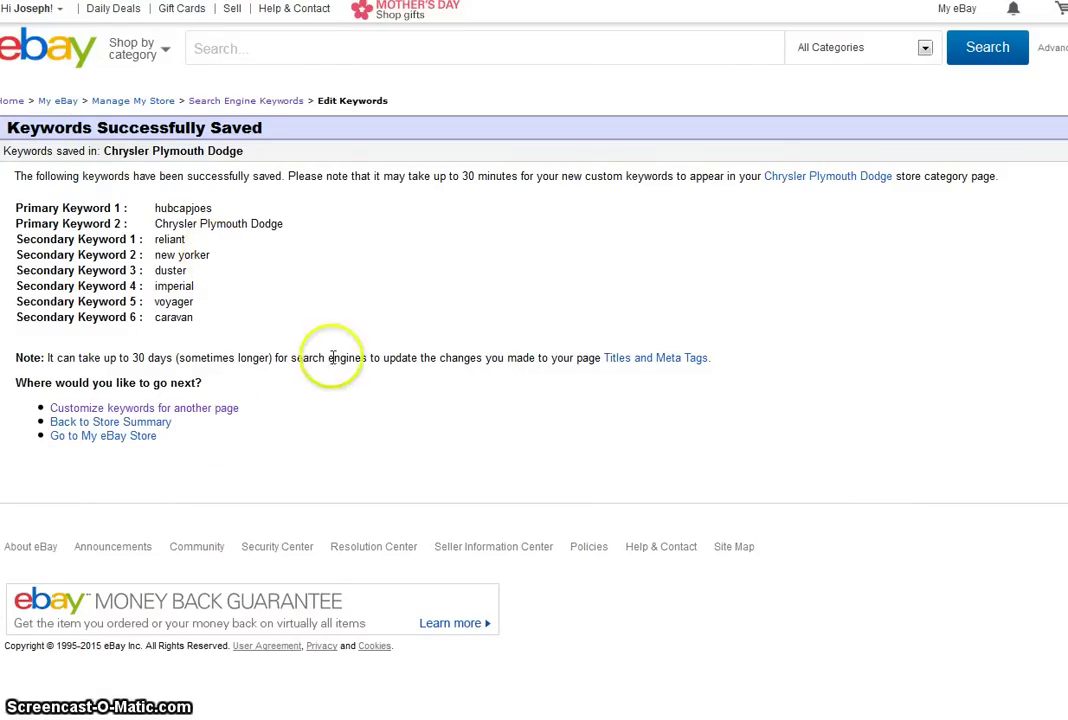
click(207, 412)
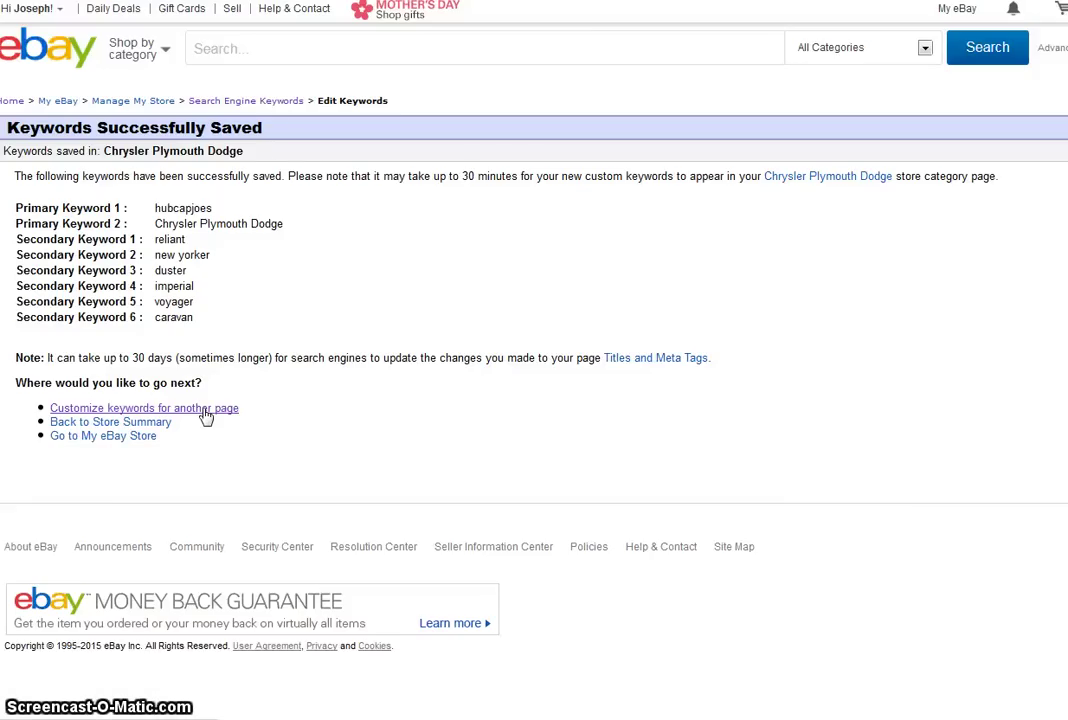
Return to the Search Engine Keywords table and check the Chrysler Plymouth Dodge row's six new secondary keywords
click(205, 409)
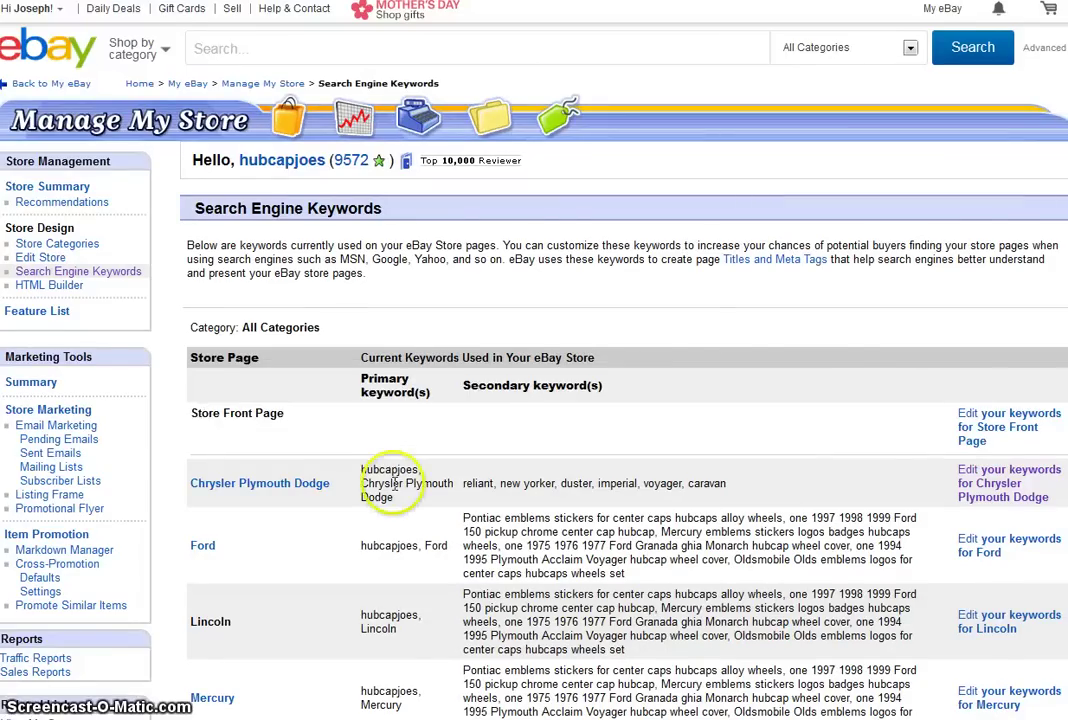
scroll(400, 480, down, 2)
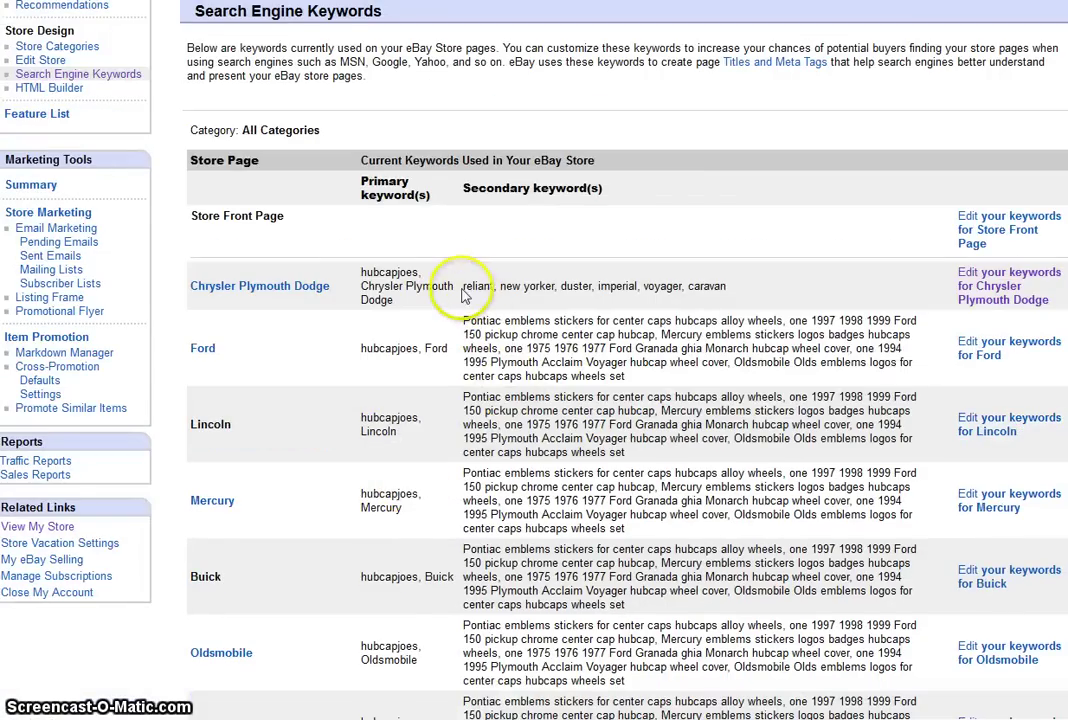
drag(460, 286, 820, 291)
click(778, 292)
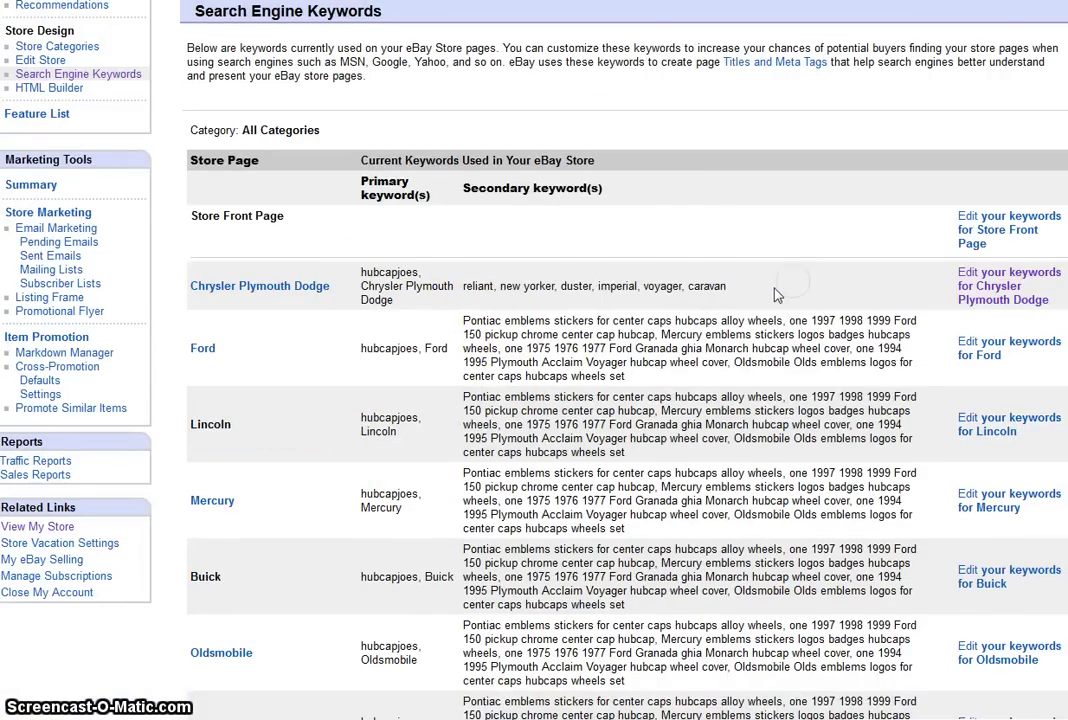